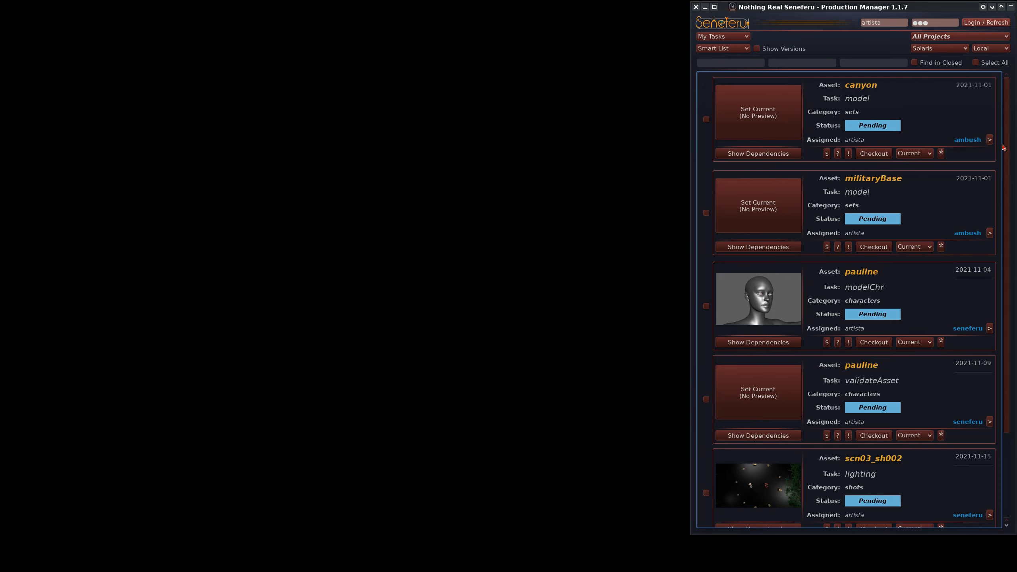
- Open a terminal, run houdinifx to start Houdini, and check that Solaris is the target application for tasks
{"action": "left_click_drag", "start_coordinate": [1006, 146], "coordinate": [1007, 147]}
{"action": "left_click", "coordinate": [827, 342]}
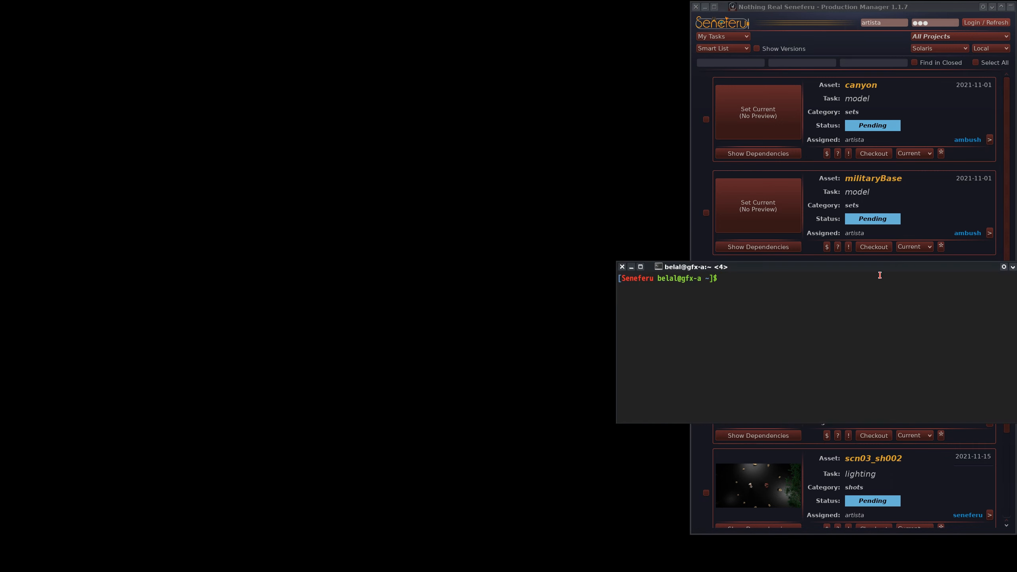
{"action": "left_click_drag", "start_coordinate": [890, 266], "coordinate": [389, 311]}
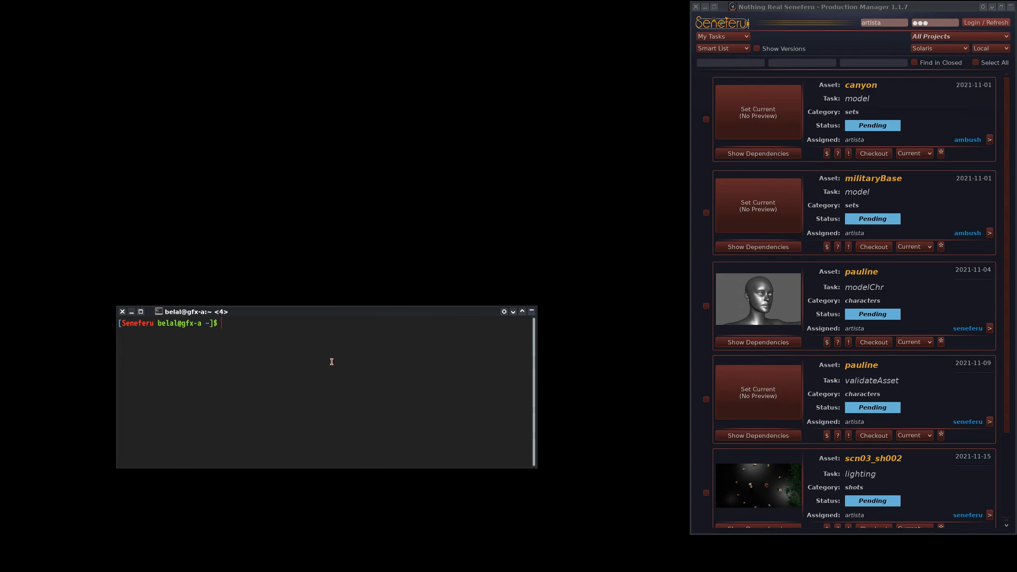
{"action": "type", "text": "houdinifx"}
{"action": "left_click", "coordinate": [937, 49]}
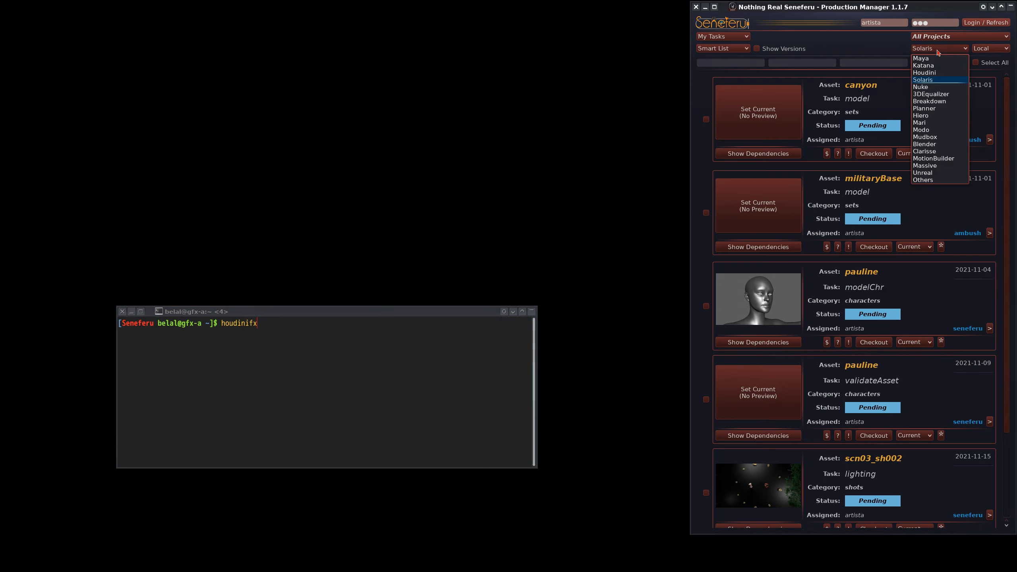
{"action": "left_click", "coordinate": [943, 49]}
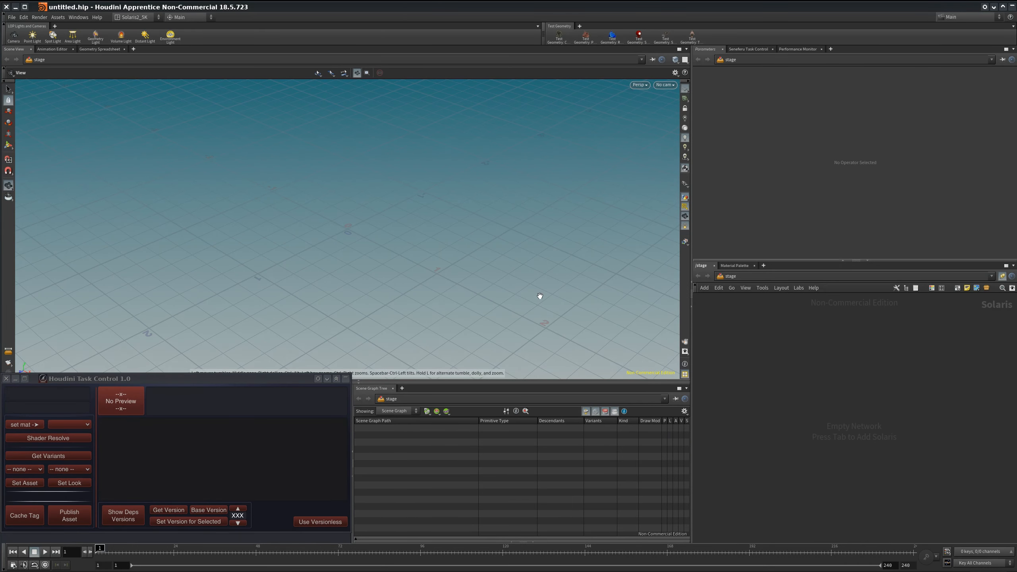
- Arrange the Houdini, terminal and Production Manager windows so the task list sits beside the Houdini viewport
{"action": "middle_click", "coordinate": [540, 295], "text": "super"}
{"action": "left_click_drag", "start_coordinate": [602, 11], "coordinate": [604, 1]}
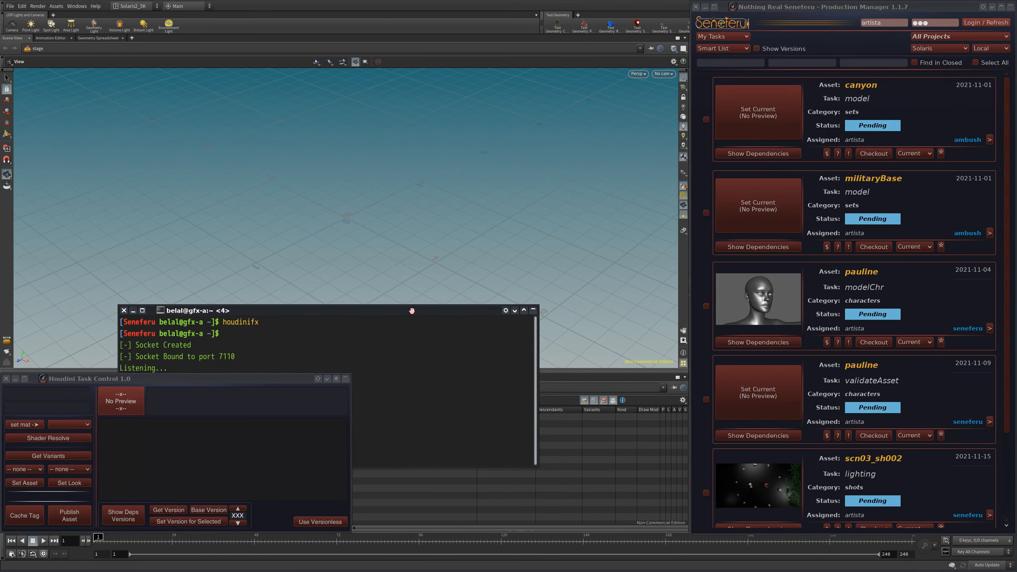
{"action": "left_click_drag", "start_coordinate": [411, 311], "coordinate": [496, 181]}
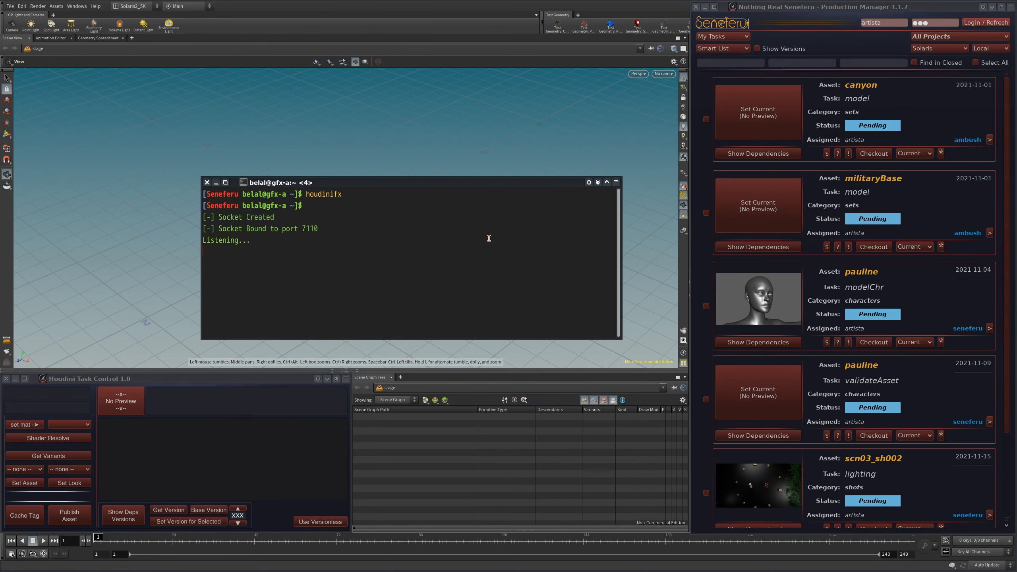
{"action": "key", "text": "alt+Tab"}
- Open the pauline validateAsset task in Production Manager and look through its list of dependencies
{"action": "left_click", "coordinate": [920, 316]}
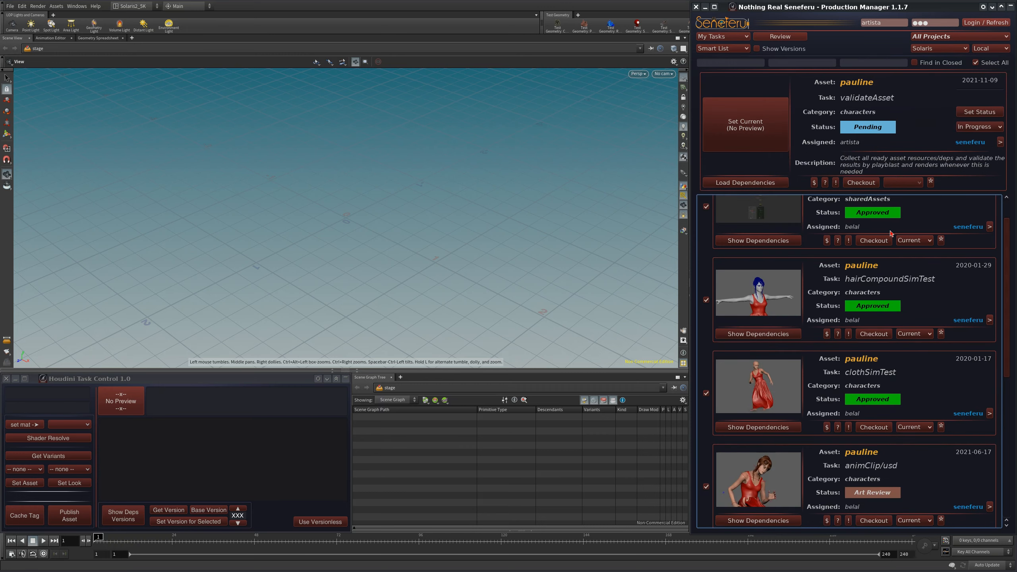
{"action": "left_click_drag", "start_coordinate": [1006, 241], "coordinate": [1005, 223]}
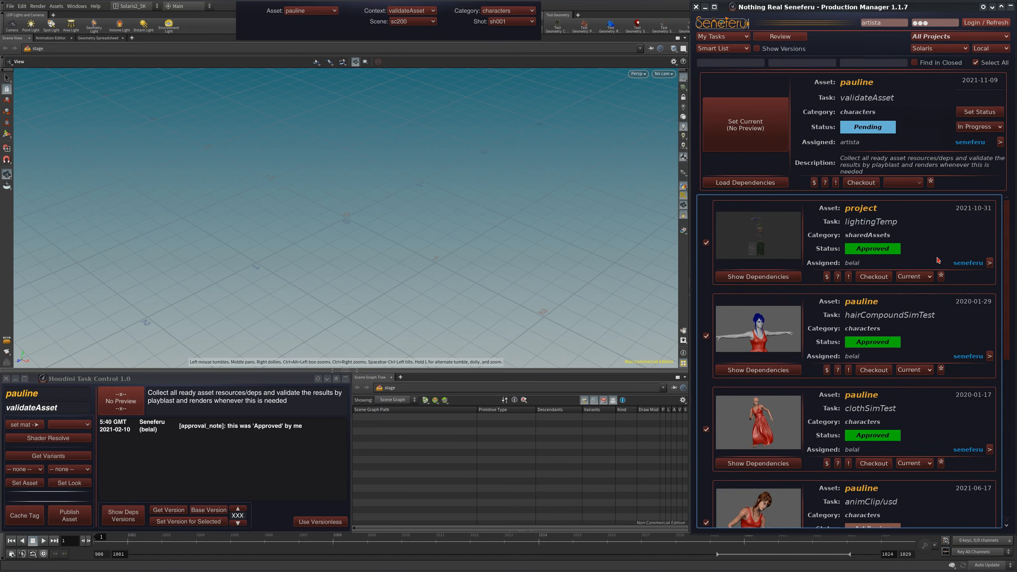
{"action": "scroll", "coordinate": [937, 260], "scroll_direction": "down", "scroll_amount": 5}
{"action": "scroll", "coordinate": [973, 196], "scroll_direction": "up", "scroll_amount": 5}
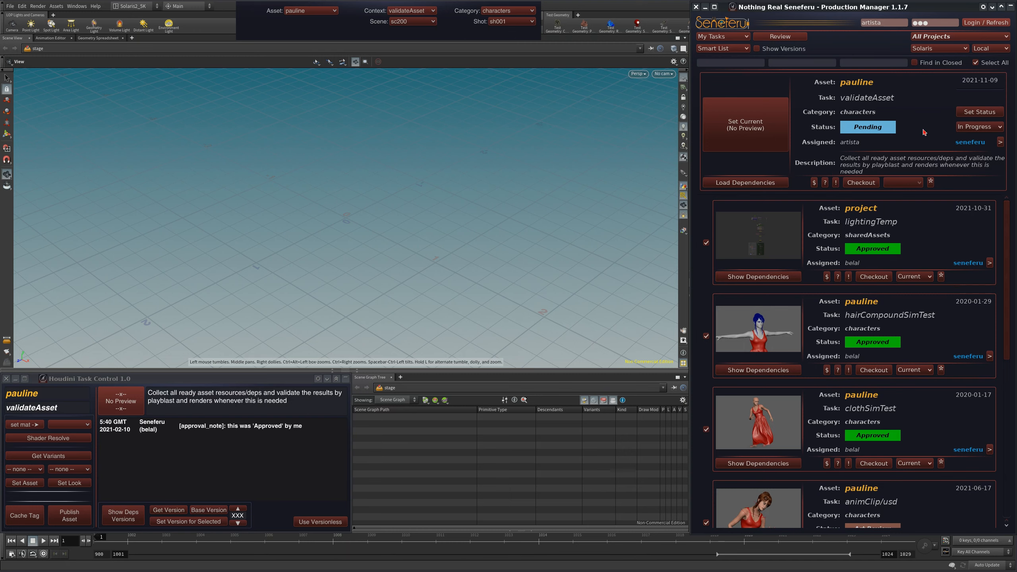
- Set the validateAsset task's status to In Progress, load its dependencies into Houdini, and reveal the node network
{"action": "left_click", "coordinate": [992, 109]}
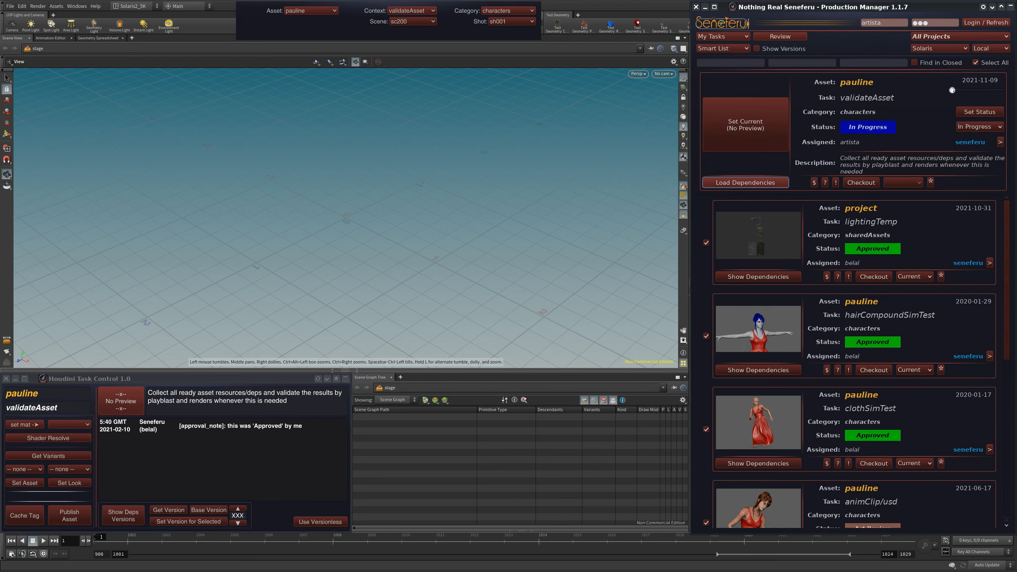
{"action": "left_click", "coordinate": [785, 181]}
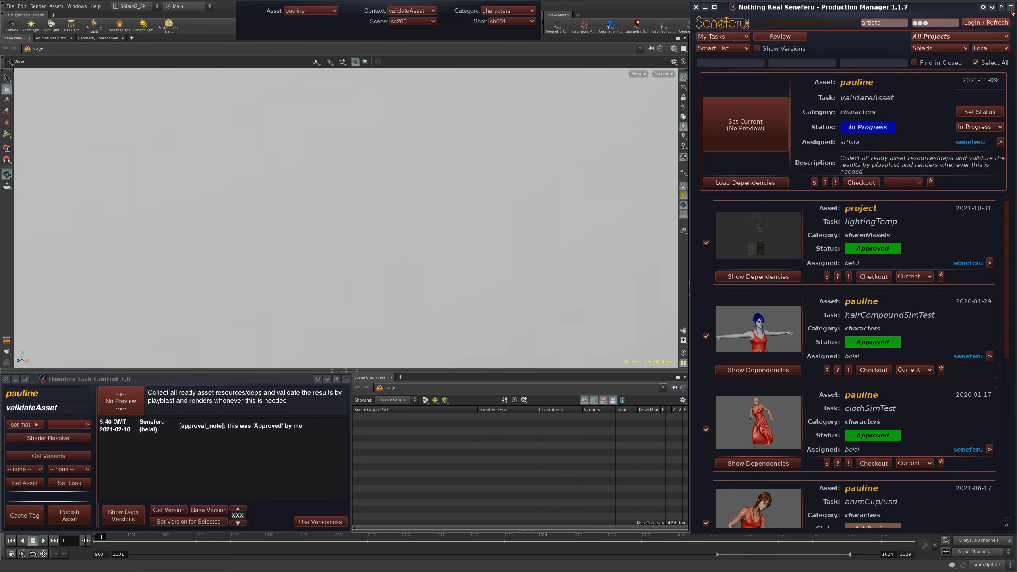
{"action": "left_click", "coordinate": [1012, 7]}
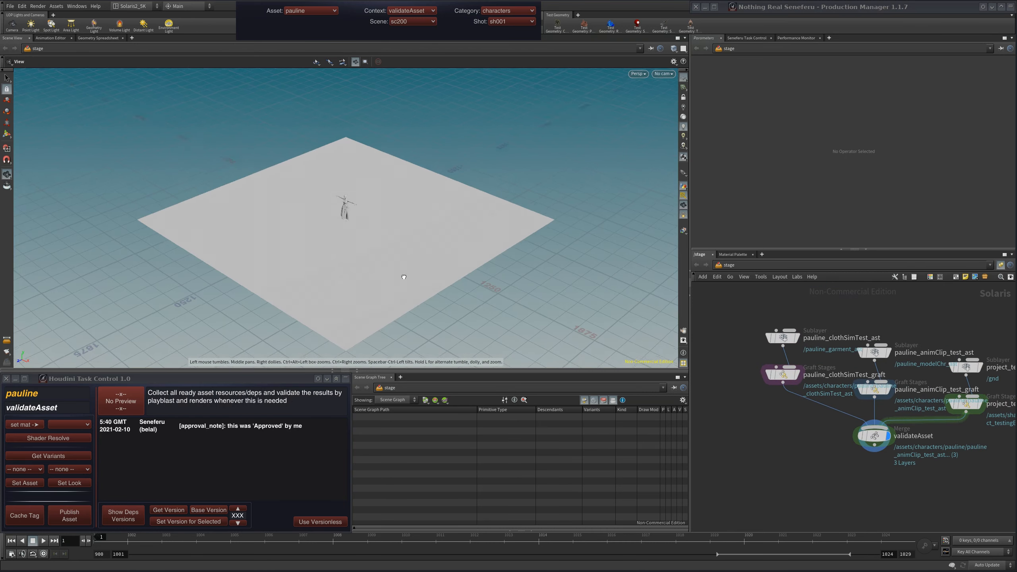
- Frame the pauline character in the viewport and select the validateAsset merge node
{"action": "right_click_drag", "start_coordinate": [497, 202], "coordinate": [431, 259]}
{"action": "left_click_drag", "start_coordinate": [432, 258], "coordinate": [438, 234]}
{"action": "middle_click_drag", "start_coordinate": [380, 235], "coordinate": [361, 212]}
{"action": "right_click_drag", "start_coordinate": [361, 212], "coordinate": [495, 247]}
{"action": "middle_click_drag", "start_coordinate": [863, 474], "coordinate": [842, 456]}
{"action": "left_click", "coordinate": [852, 418]}
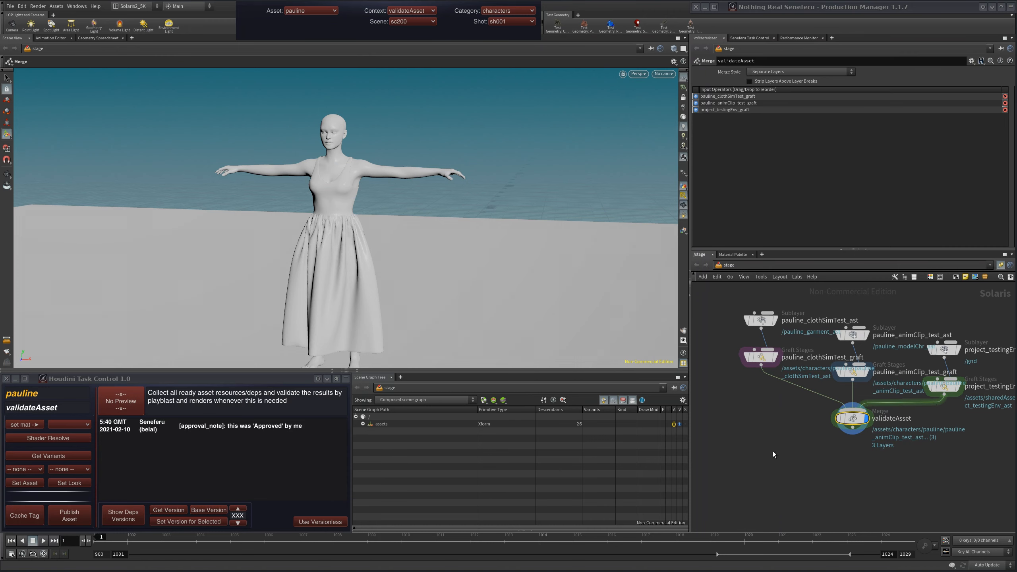
- Expand the characters and sharedAssets branches of the scene graph down to their loaded assets, highlighting pauline
{"action": "left_click", "coordinate": [363, 424]}
{"action": "left_click", "coordinate": [370, 437]}
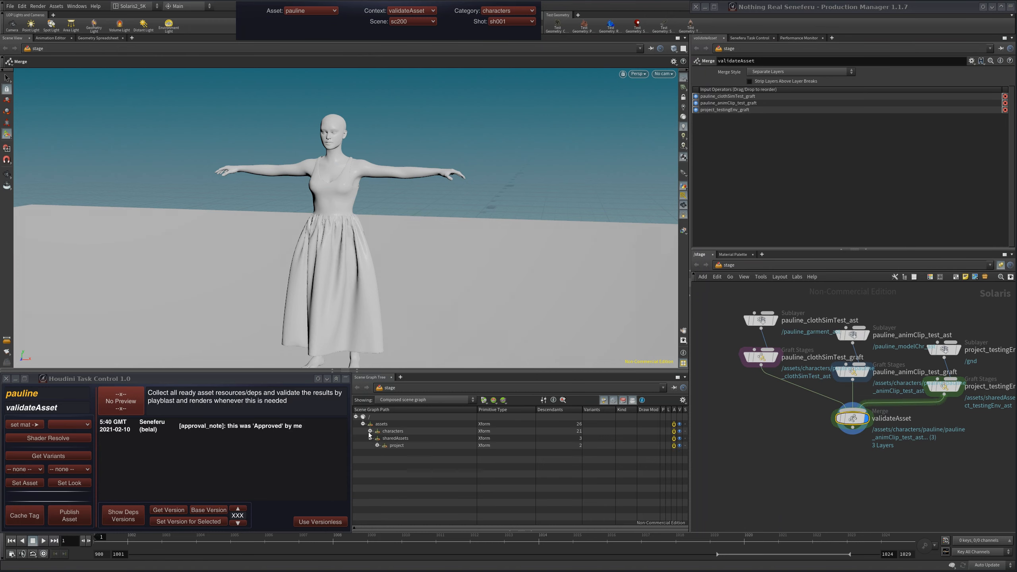
{"action": "left_click", "coordinate": [370, 431]}
{"action": "left_click", "coordinate": [377, 438]}
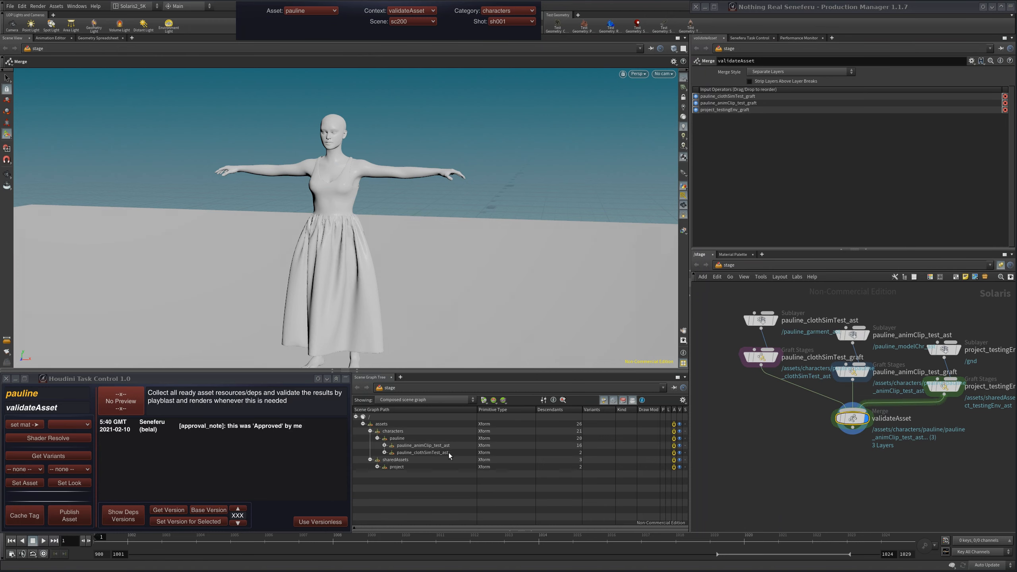
{"action": "left_click", "coordinate": [406, 439]}
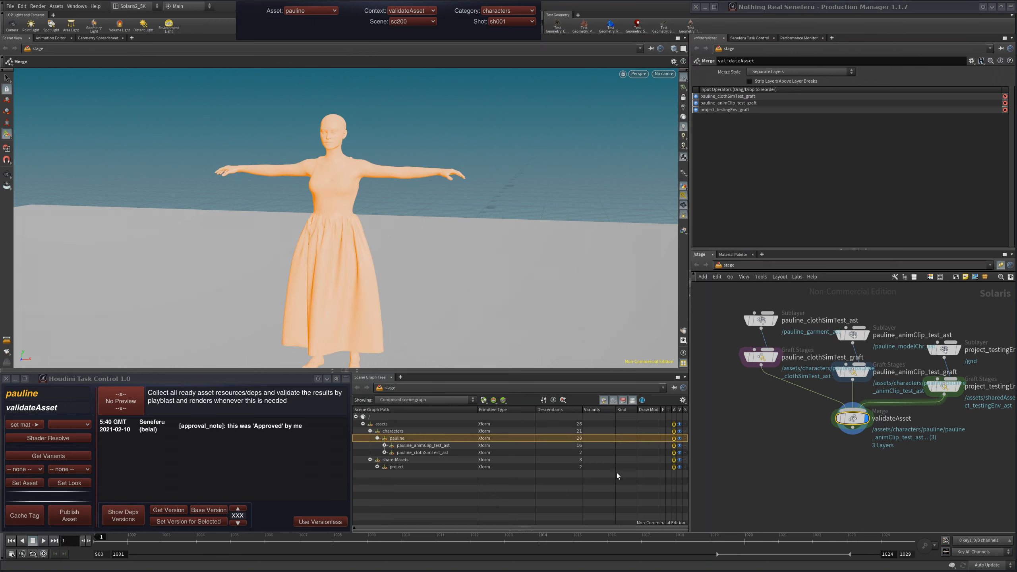
{"action": "left_click", "coordinate": [377, 467]}
{"action": "scroll", "coordinate": [409, 227], "scroll_direction": "up", "scroll_amount": 3}
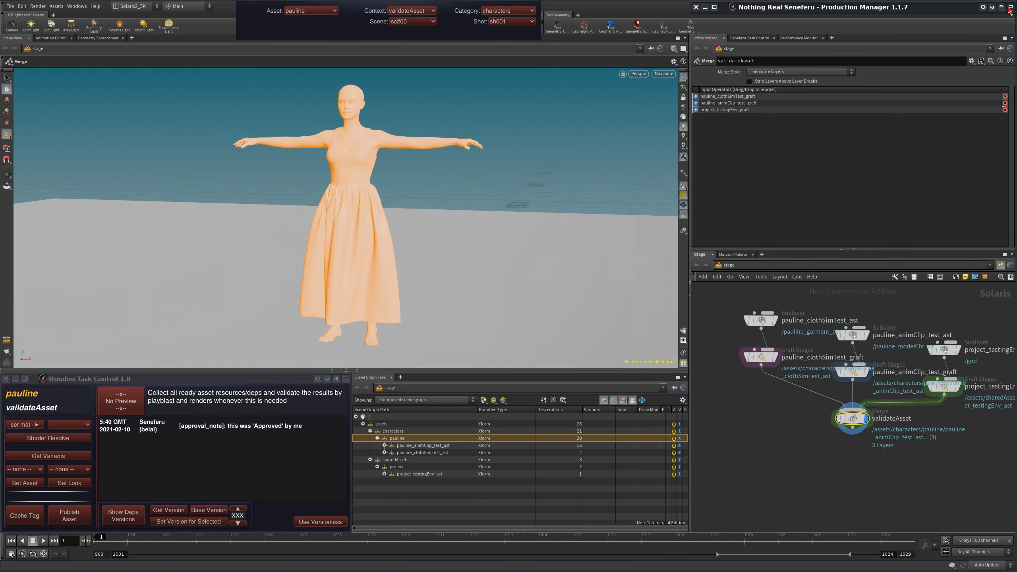
- Review the validateAsset dependency list in Production Manager from start to end, then return to the Houdini network
{"action": "left_click", "coordinate": [1011, 8]}
{"action": "scroll", "coordinate": [817, 388], "scroll_direction": "down", "scroll_amount": 2}
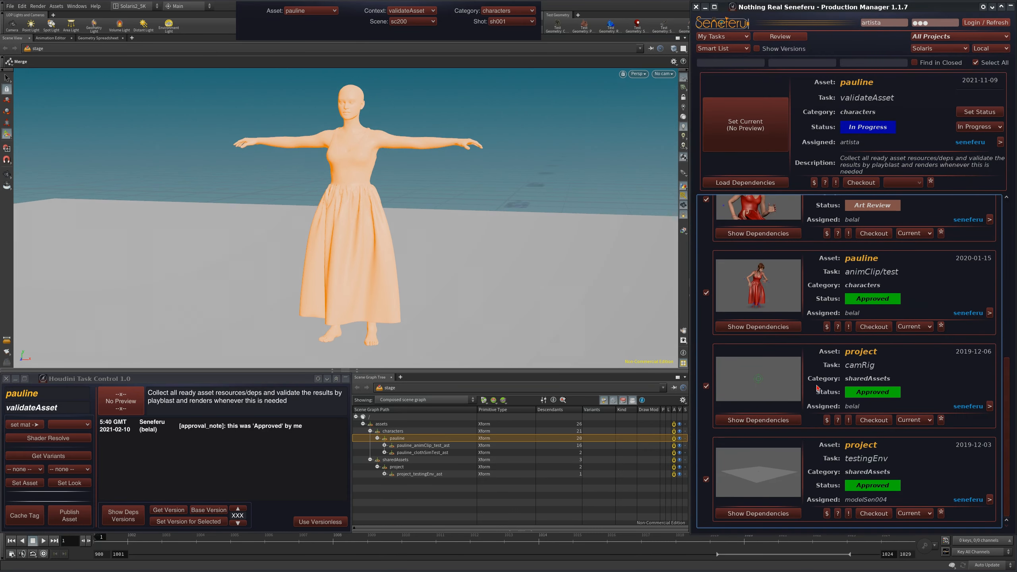
{"action": "left_click_drag", "start_coordinate": [1009, 390], "coordinate": [1007, 416]}
{"action": "left_click_drag", "start_coordinate": [1007, 364], "coordinate": [1006, 200]}
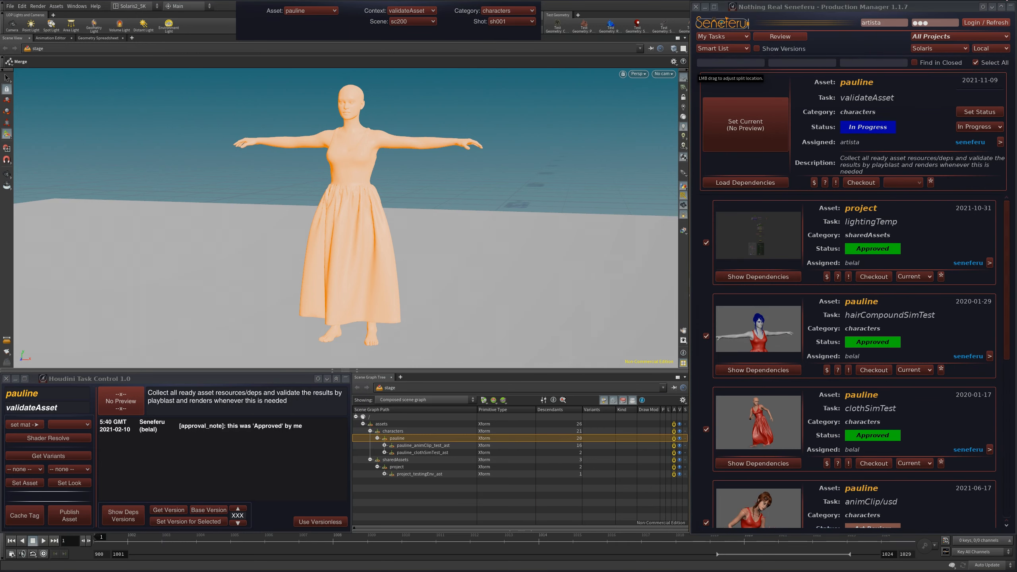
{"action": "left_click", "coordinate": [1011, 7]}
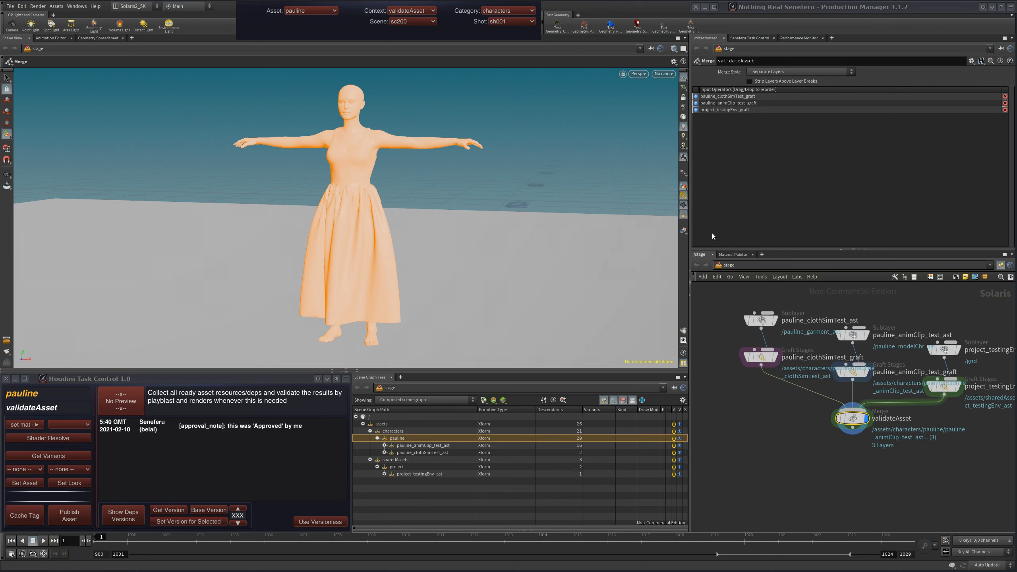
- Clear the merge node and pauline selections and frame the whole character from the front
{"action": "key", "text": "Escape"}
{"action": "left_click_drag", "start_coordinate": [522, 288], "coordinate": [428, 261]}
{"action": "right_click_drag", "start_coordinate": [429, 261], "coordinate": [476, 289], "text": "alt"}
{"action": "left_click", "coordinate": [843, 479]}
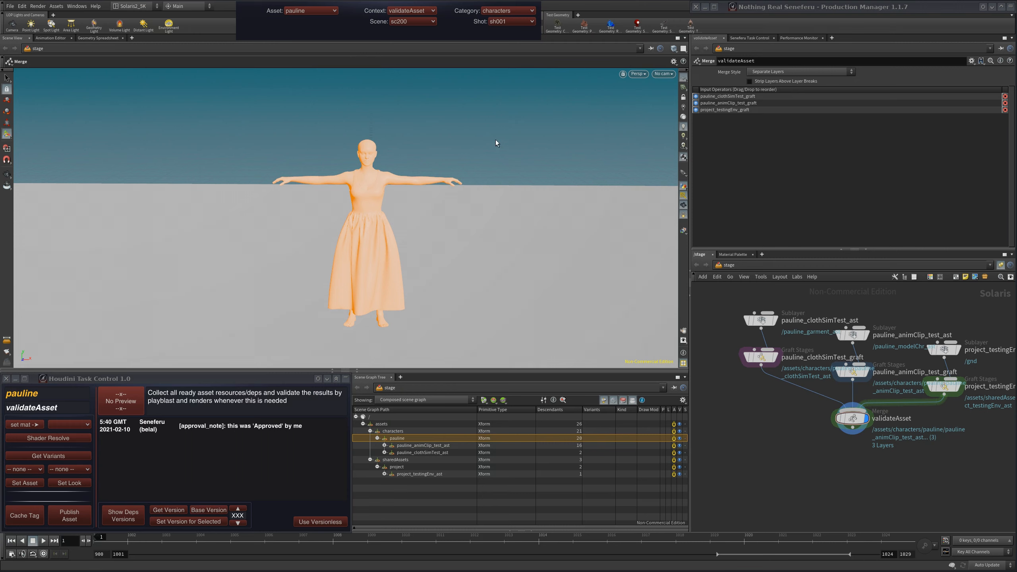
{"action": "key", "text": "Escape"}
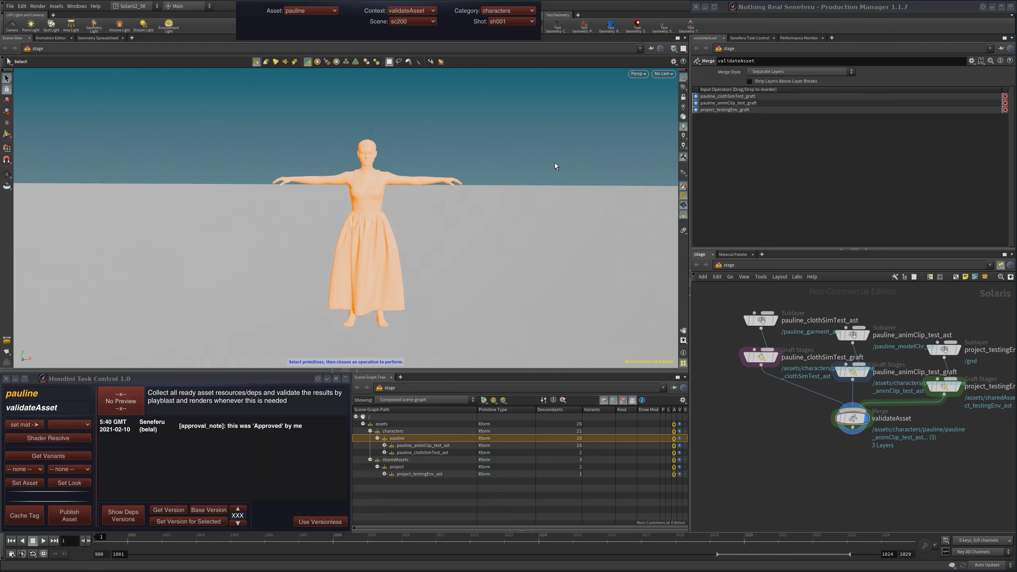
{"action": "scroll", "coordinate": [418, 228], "scroll_direction": "up", "scroll_amount": 1}
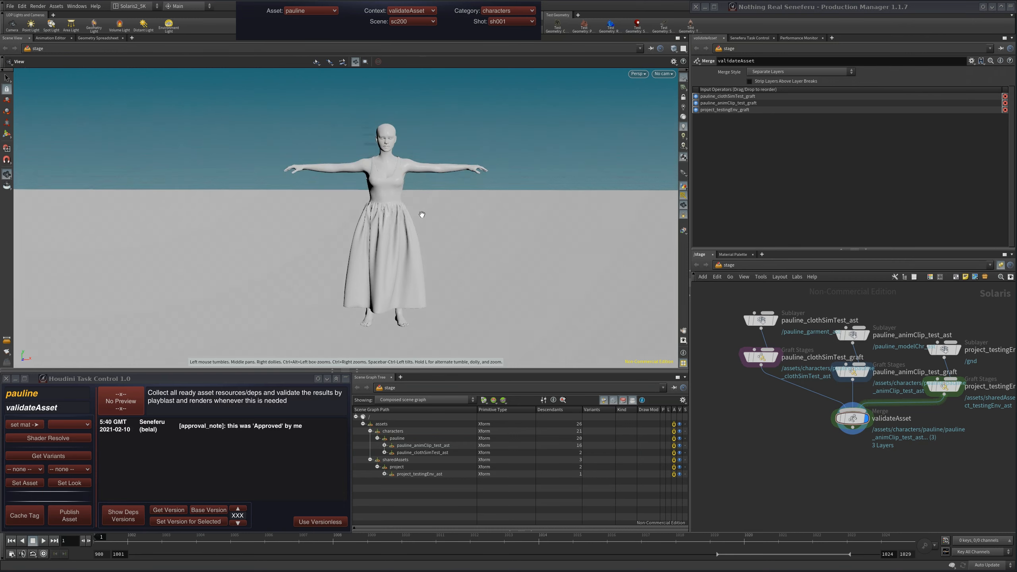
- Swap the current asset to paul, inspect the full figure in the viewport, and switch back to pauline
{"action": "left_click", "coordinate": [320, 11]}
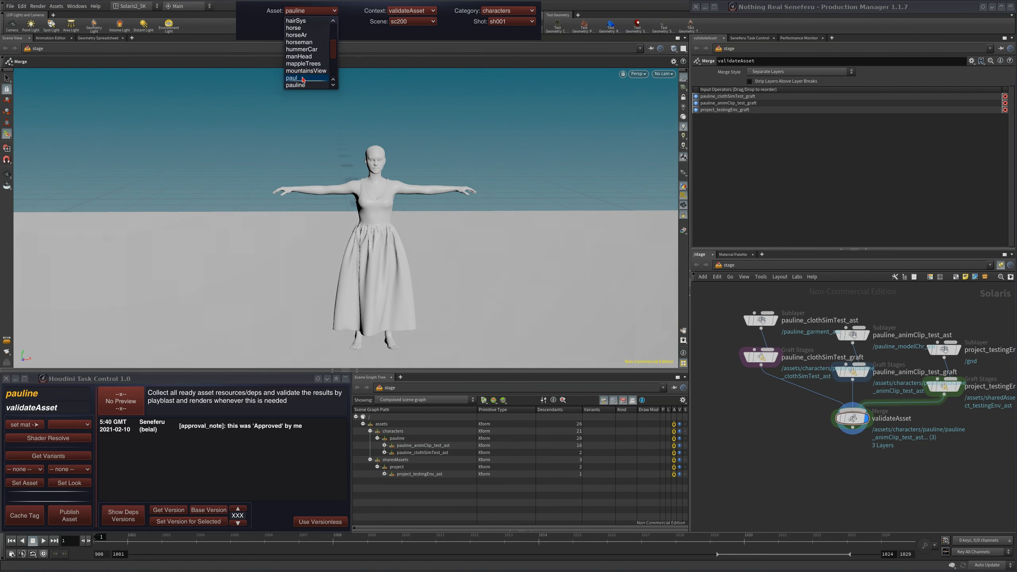
{"action": "left_click", "coordinate": [429, 112]}
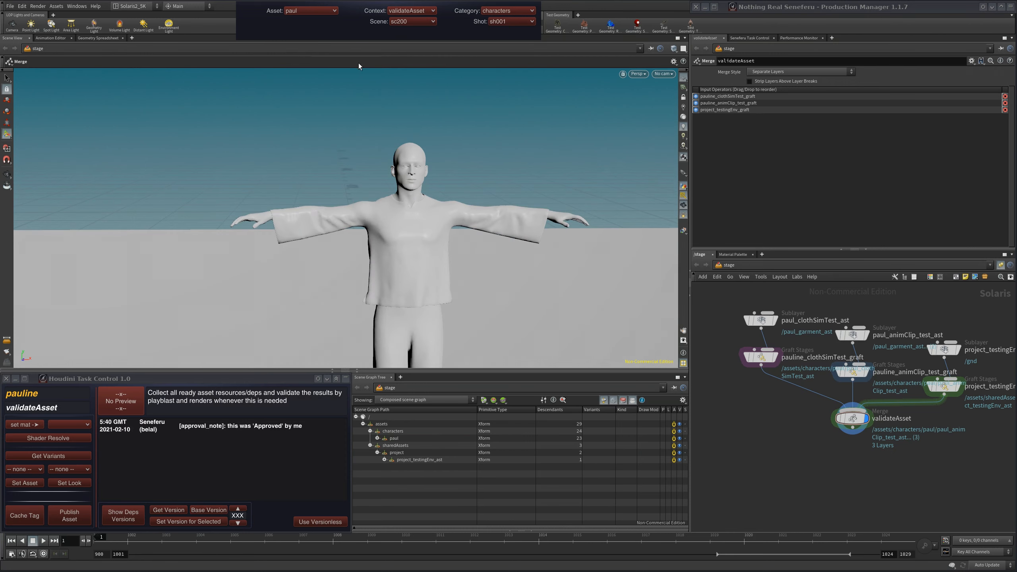
{"action": "key", "text": "Escape"}
{"action": "right_click_drag", "start_coordinate": [488, 273], "coordinate": [468, 248]}
{"action": "key", "text": "Return"}
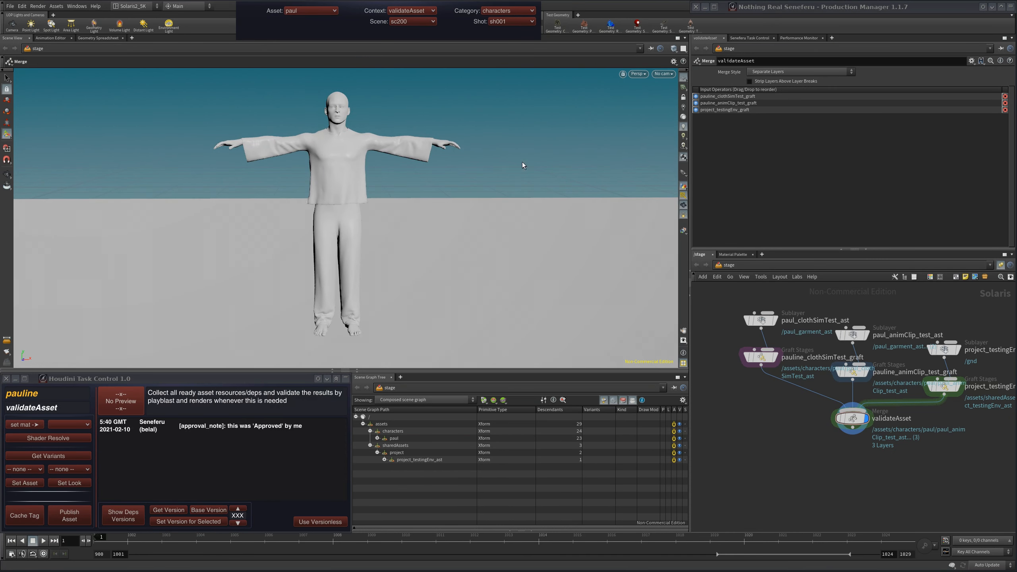
{"action": "left_click", "coordinate": [663, 74]}
{"action": "key", "text": "Escape"}
{"action": "key", "text": "Escape"}
{"action": "left_click_drag", "start_coordinate": [397, 220], "coordinate": [358, 184]}
{"action": "key", "text": "Return"}
{"action": "left_click", "coordinate": [311, 11]}
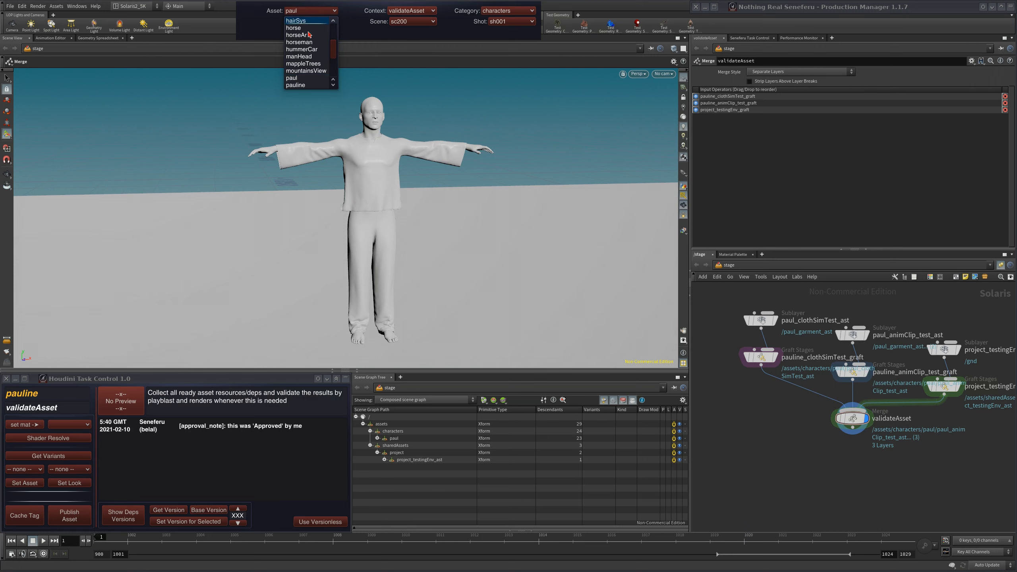
{"action": "left_click", "coordinate": [317, 85]}
- Swap the current asset to manHead and return it to pauline
{"action": "left_click", "coordinate": [329, 9]}
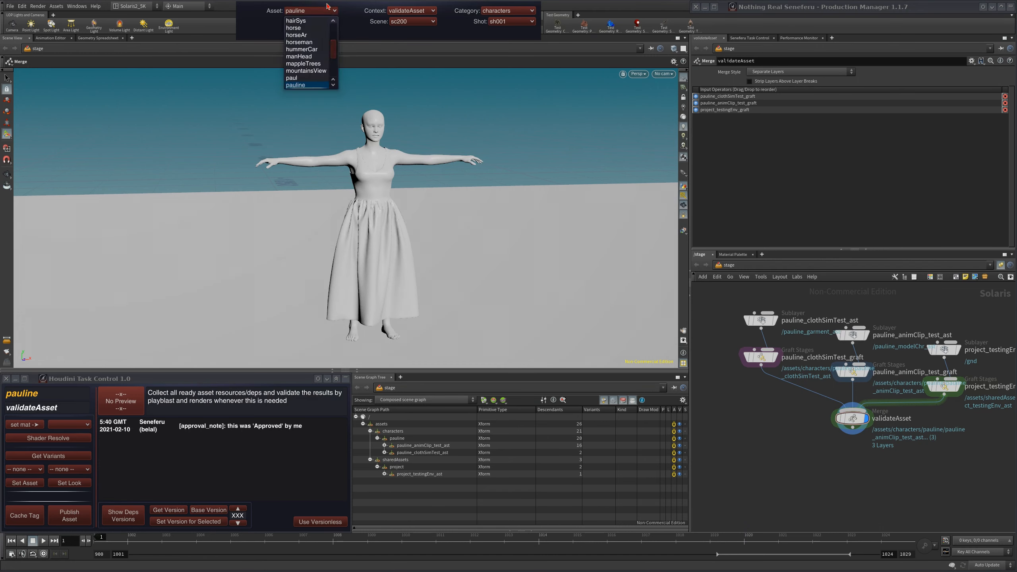
{"action": "left_click_drag", "start_coordinate": [335, 49], "coordinate": [336, 55]}
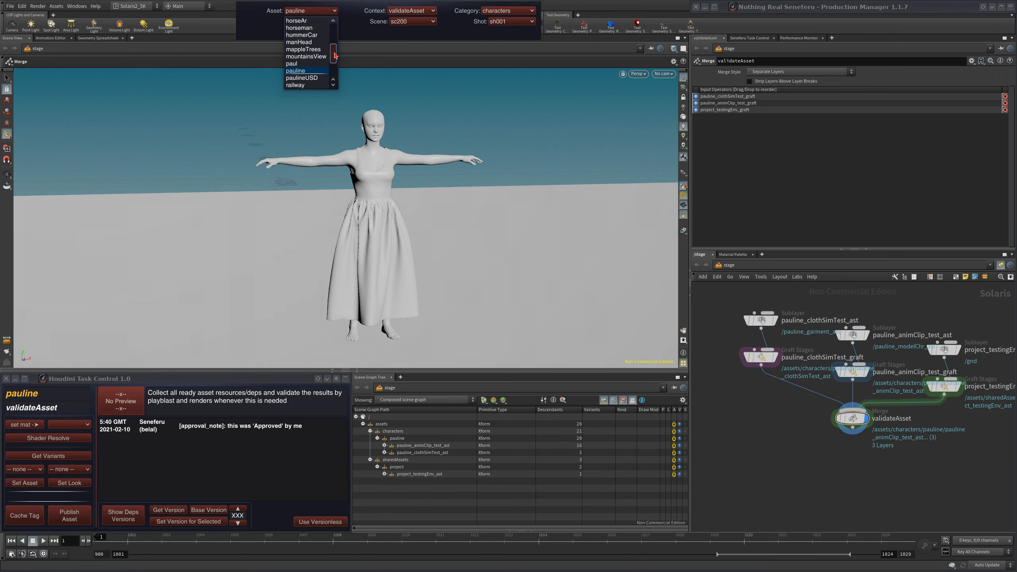
{"action": "left_click", "coordinate": [299, 42]}
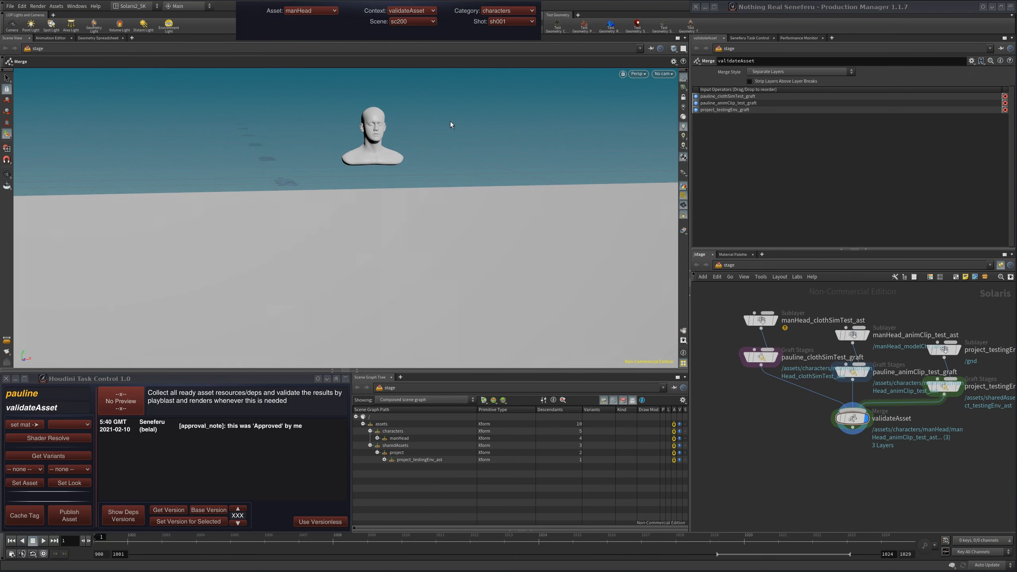
{"action": "left_click", "coordinate": [312, 11]}
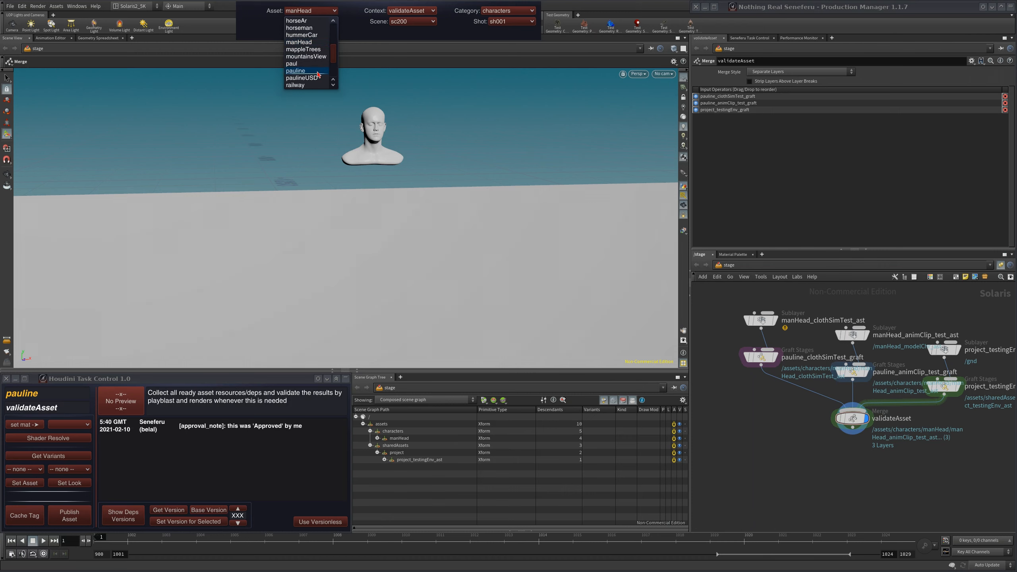
{"action": "left_click", "coordinate": [296, 71]}
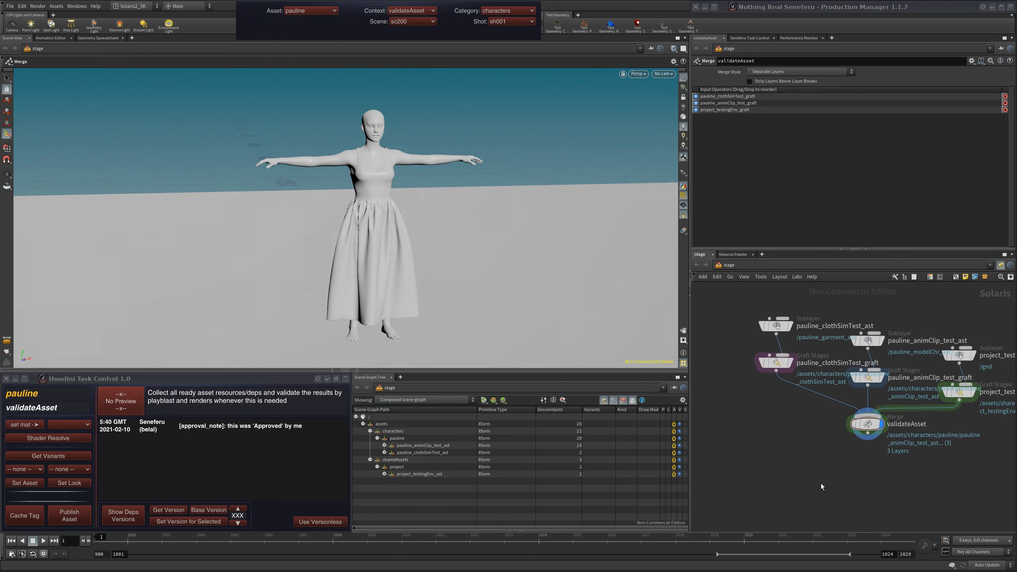
- Highlight all the nodes of the pauline validateAsset network and clear the selection
{"action": "scroll", "coordinate": [817, 473], "scroll_direction": "down", "scroll_amount": 2}
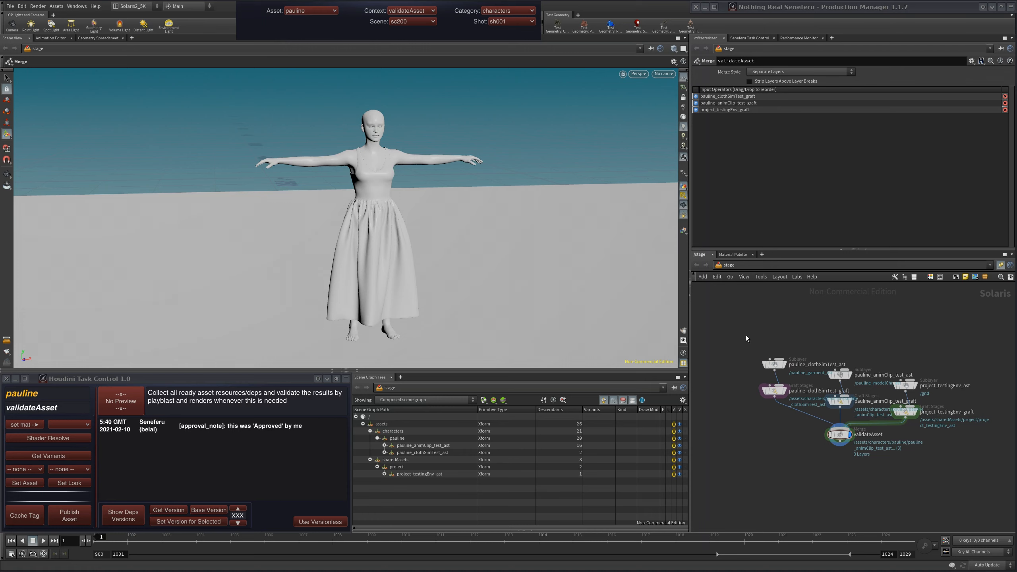
{"action": "left_click_drag", "start_coordinate": [746, 336], "coordinate": [988, 419]}
{"action": "left_click", "coordinate": [973, 340]}
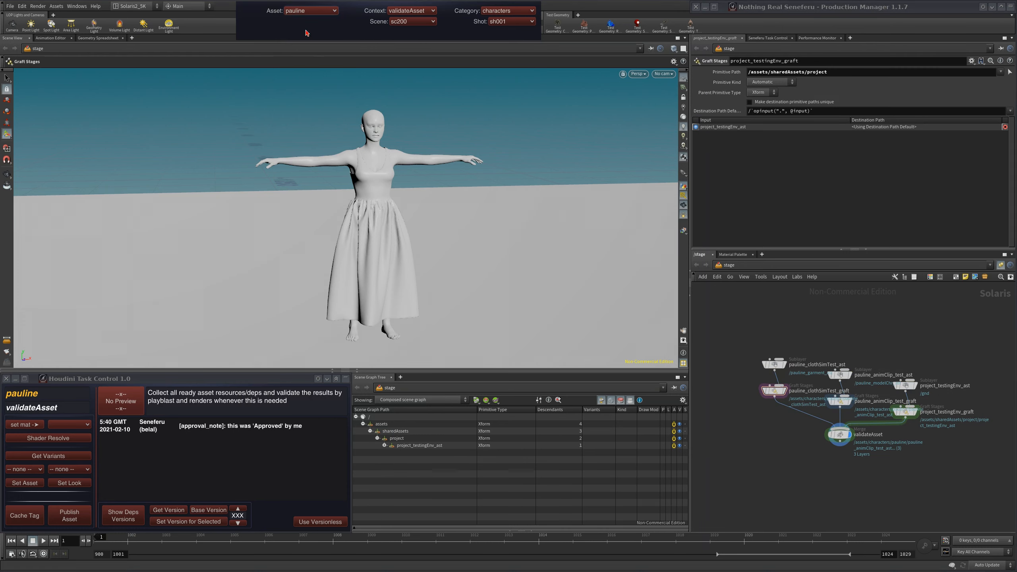
- Set the current asset to manHead and inspect the clothSimTest and project testingEnv sublayer nodes
{"action": "left_click", "coordinate": [310, 10]}
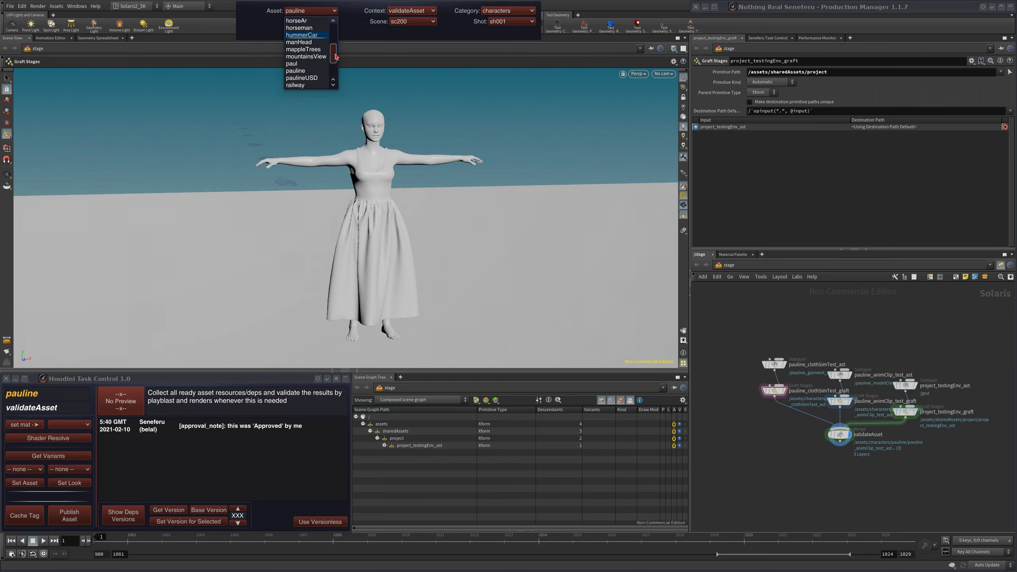
{"action": "left_click", "coordinate": [301, 43]}
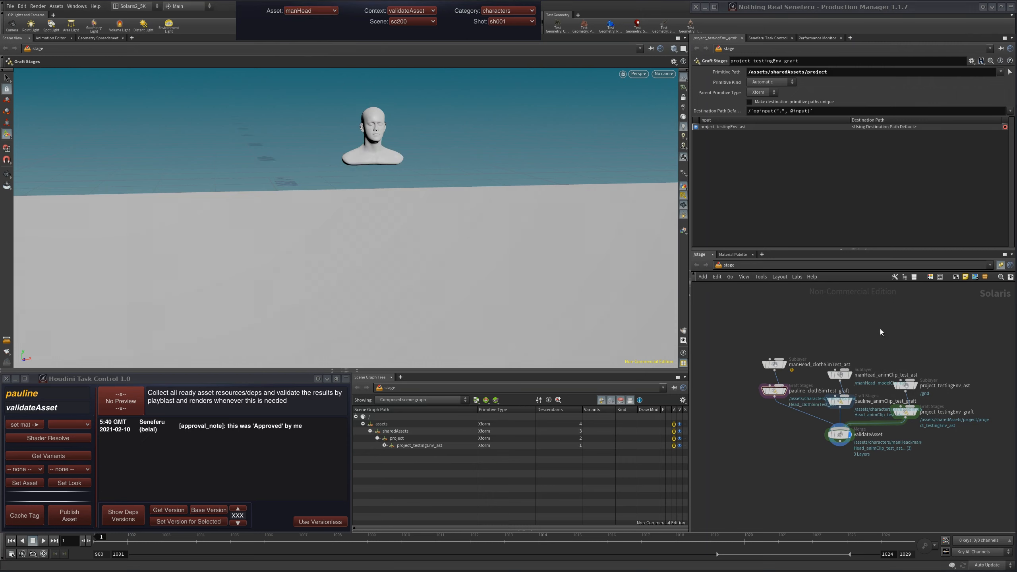
{"action": "left_click_drag", "start_coordinate": [822, 327], "coordinate": [763, 367]}
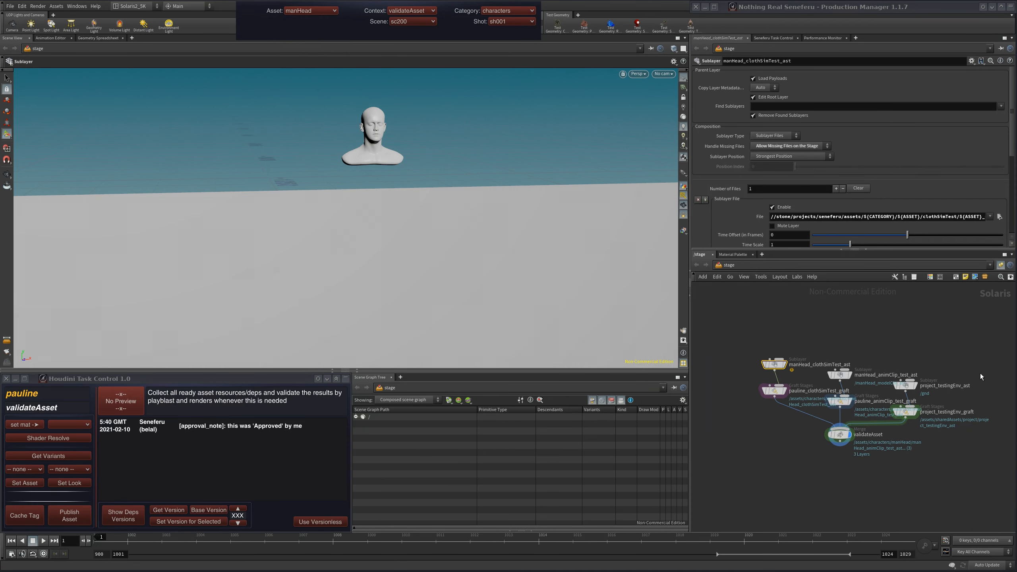
{"action": "left_click_drag", "start_coordinate": [936, 366], "coordinate": [898, 393]}
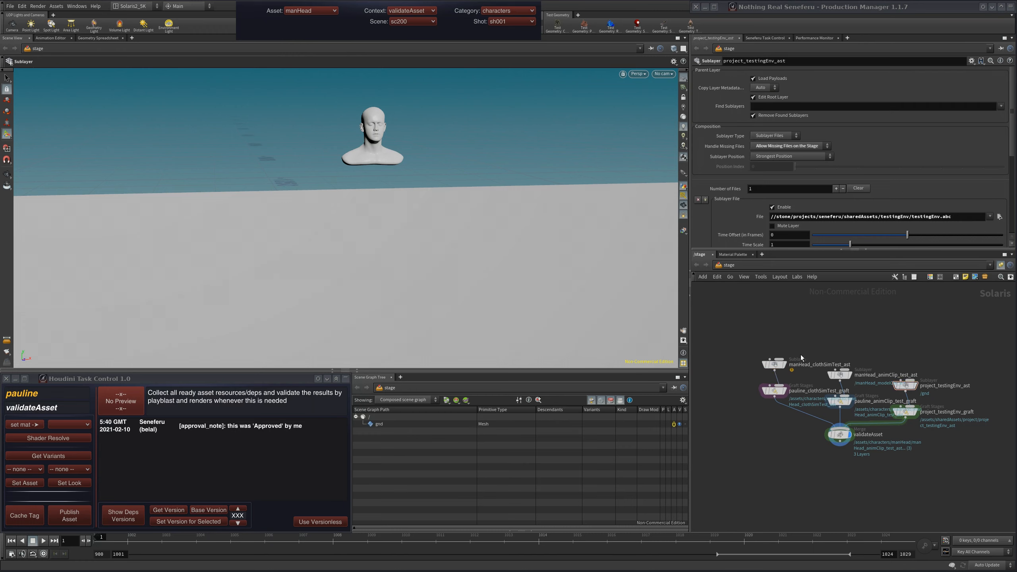
- Move the manHead clothSimTest sublayer away from its graft node, select the animClip sublayer and go to frame 1001
{"action": "left_click_drag", "start_coordinate": [775, 364], "coordinate": [735, 353]}
{"action": "left_click", "coordinate": [827, 373]}
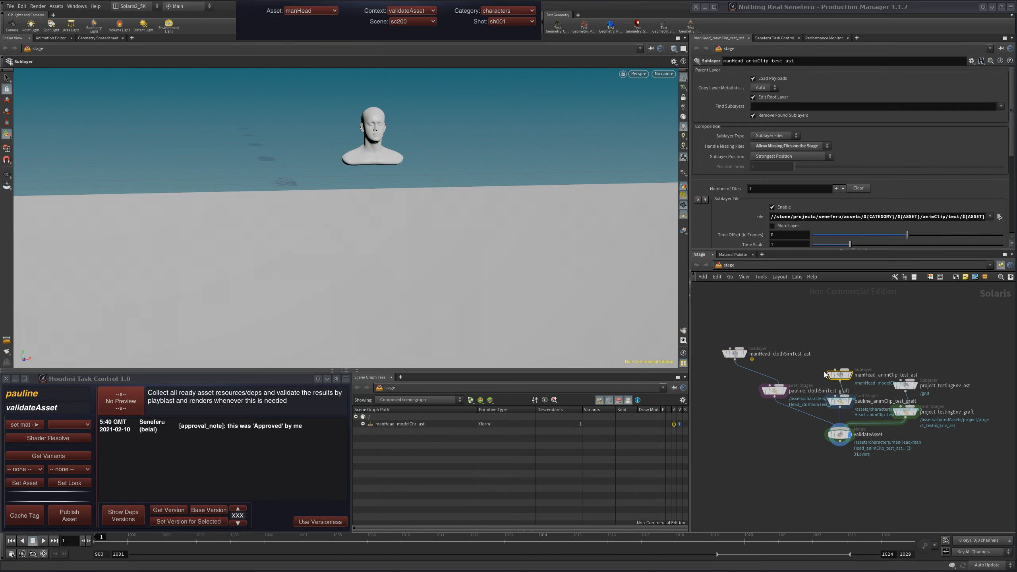
{"action": "mouse_move", "coordinate": [319, 543]}
{"action": "left_mouse_down"}
{"action": "mouse_move", "coordinate": [512, 548]}
{"action": "mouse_move", "coordinate": [100, 544]}
{"action": "left_mouse_up"}
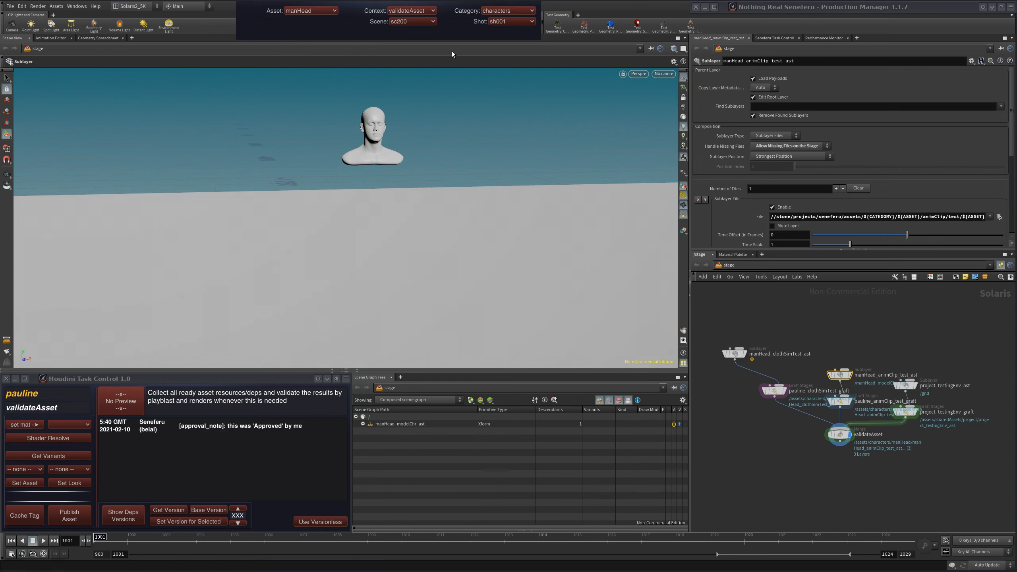
- Switch the current asset back to pauline and scrub through the animation, stopping at frame 1022
{"action": "left_click", "coordinate": [310, 11]}
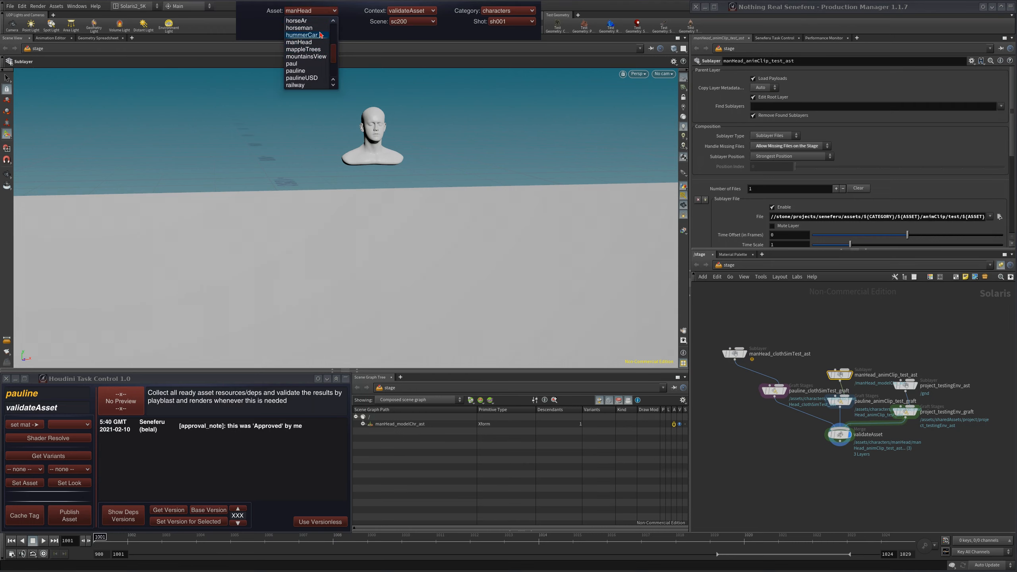
{"action": "left_click", "coordinate": [313, 75]}
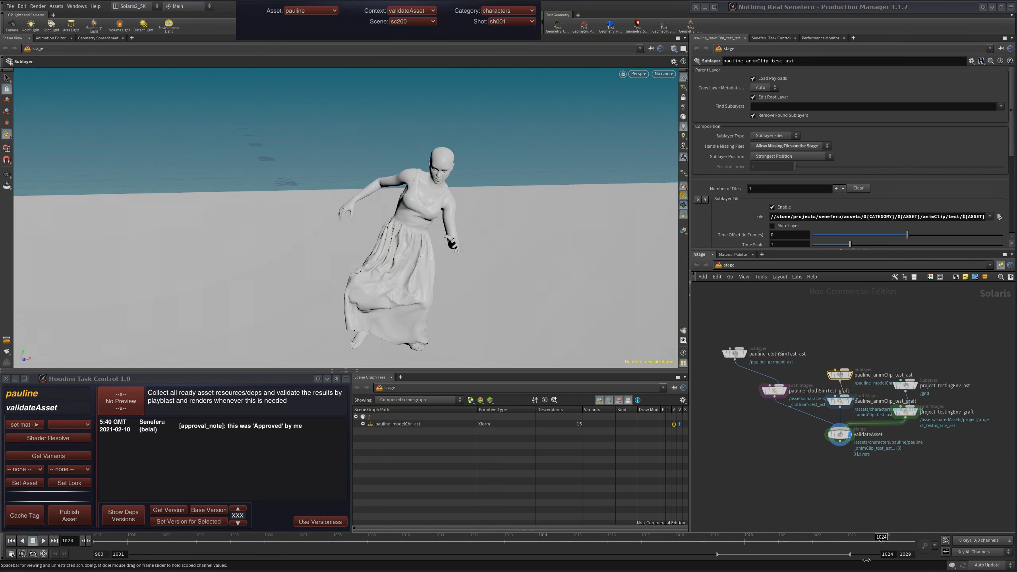
{"action": "left_click", "coordinate": [734, 353]}
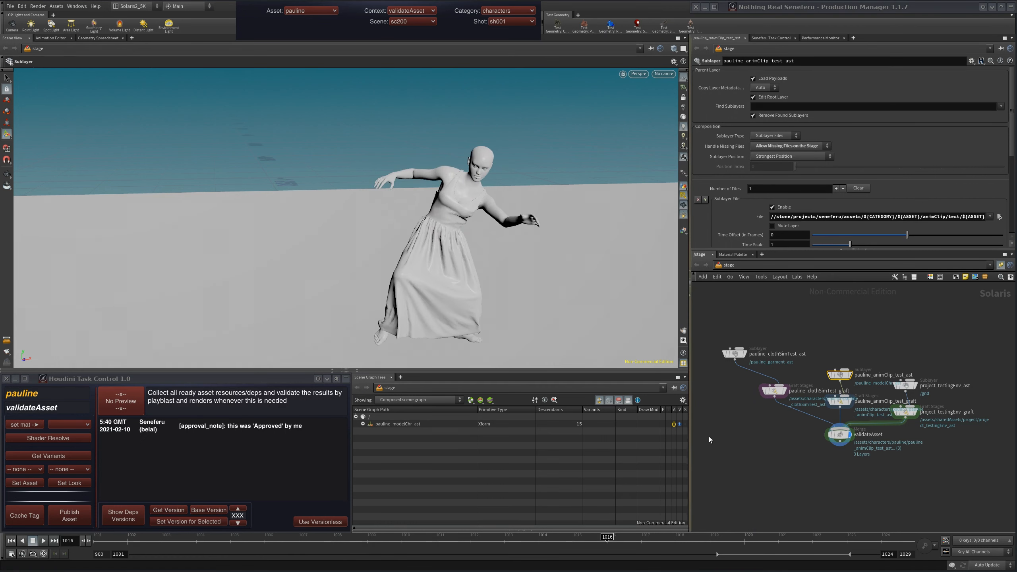
{"action": "left_click", "coordinate": [840, 374]}
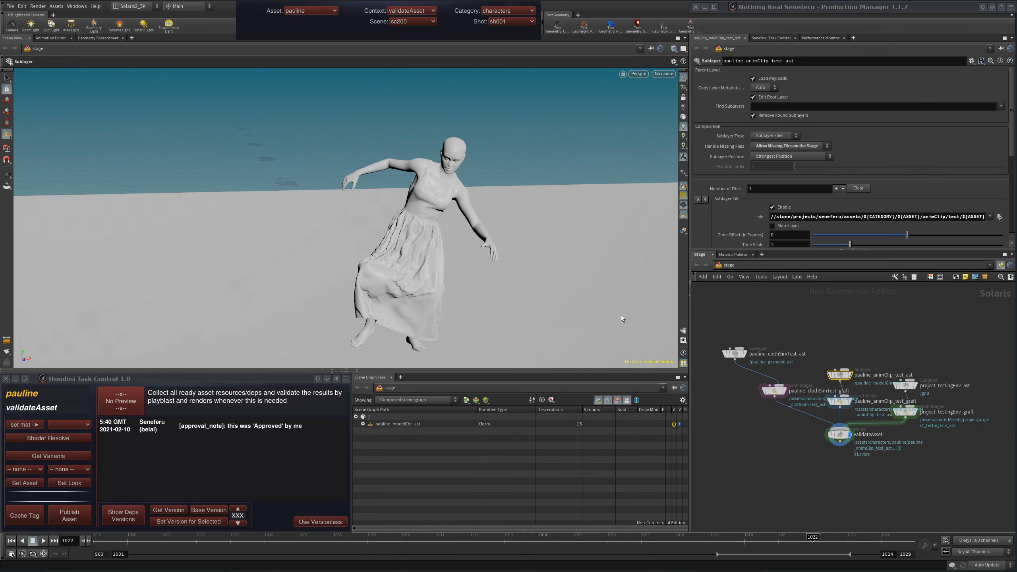
{"action": "middle_click_drag", "start_coordinate": [871, 334], "coordinate": [814, 357]}
{"action": "scroll", "coordinate": [891, 318], "scroll_direction": "up", "scroll_amount": 5}
{"action": "scroll", "coordinate": [927, 304], "scroll_direction": "down", "scroll_amount": 7}
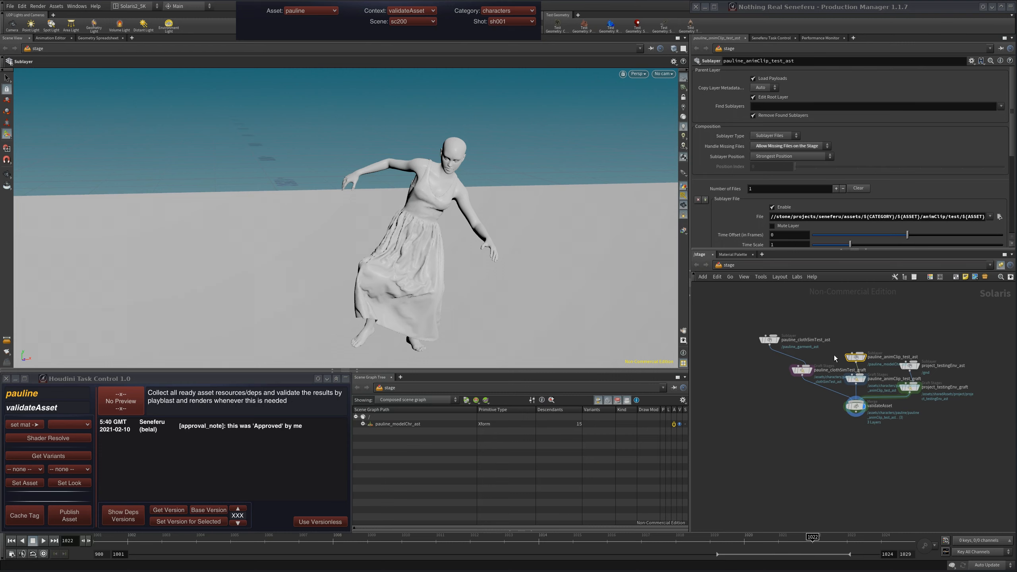
- Switch the current asset to paul and scrub the animation to frame 1019
{"action": "left_click", "coordinate": [310, 10]}
{"action": "left_click", "coordinate": [892, 325]}
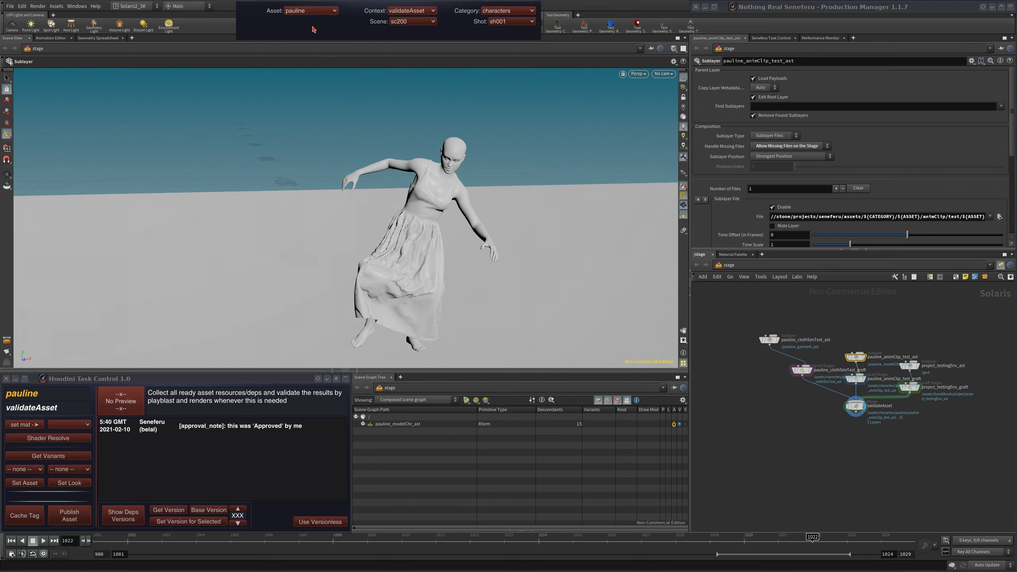
{"action": "left_click", "coordinate": [314, 12]}
{"action": "left_click", "coordinate": [304, 70]}
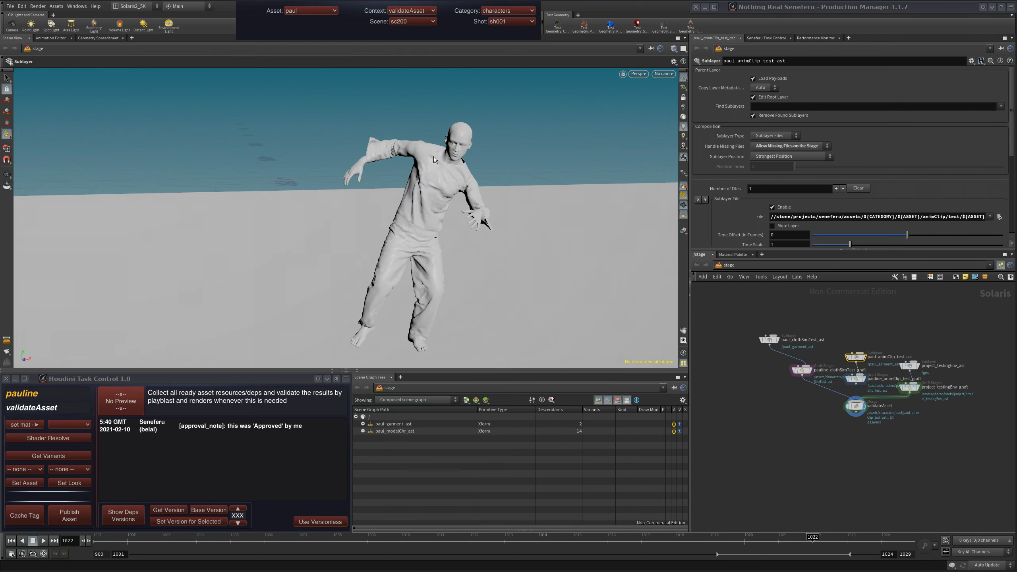
{"action": "left_click_drag", "start_coordinate": [402, 544], "coordinate": [710, 544]}
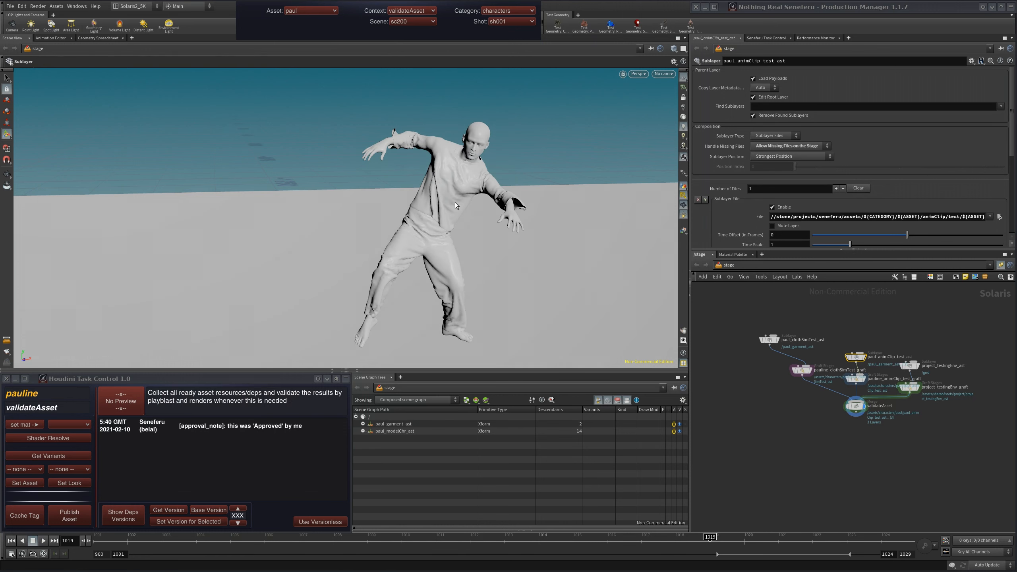
- Change the current asset to manHead and inspect its clothSimTest sublayer in the network
{"action": "left_click", "coordinate": [332, 10]}
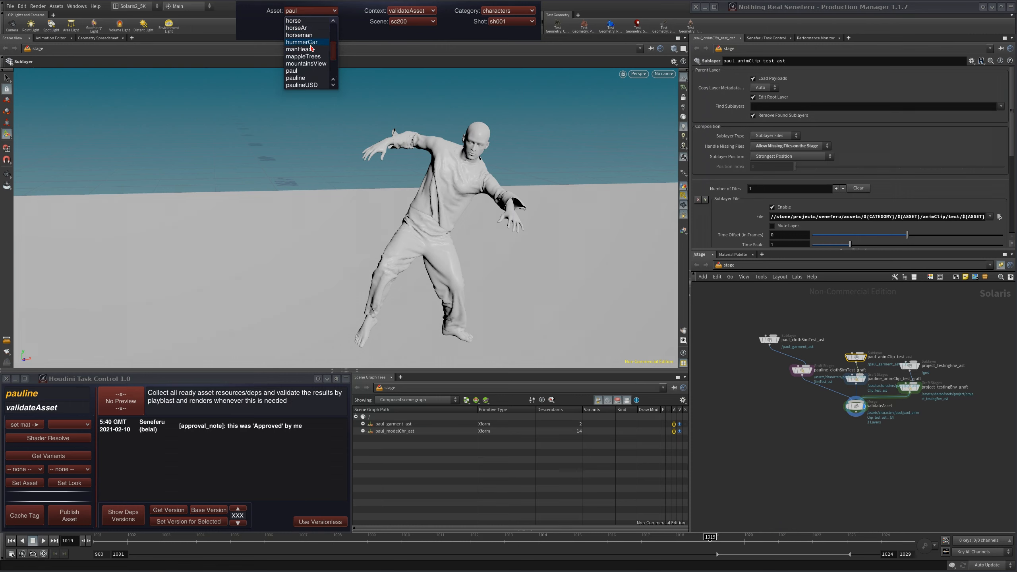
{"action": "left_click", "coordinate": [311, 49]}
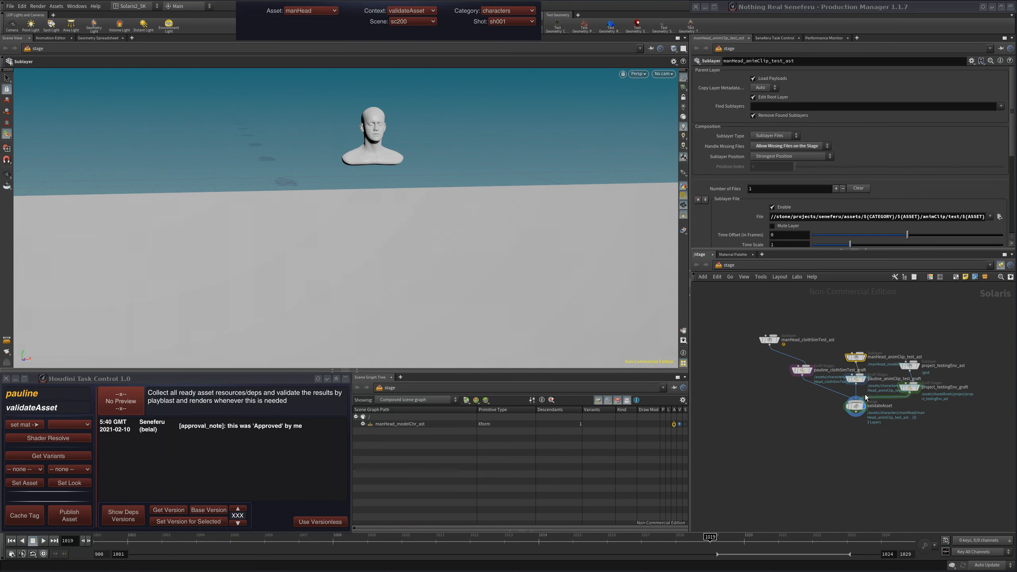
{"action": "scroll", "coordinate": [815, 457], "scroll_direction": "up", "scroll_amount": 5}
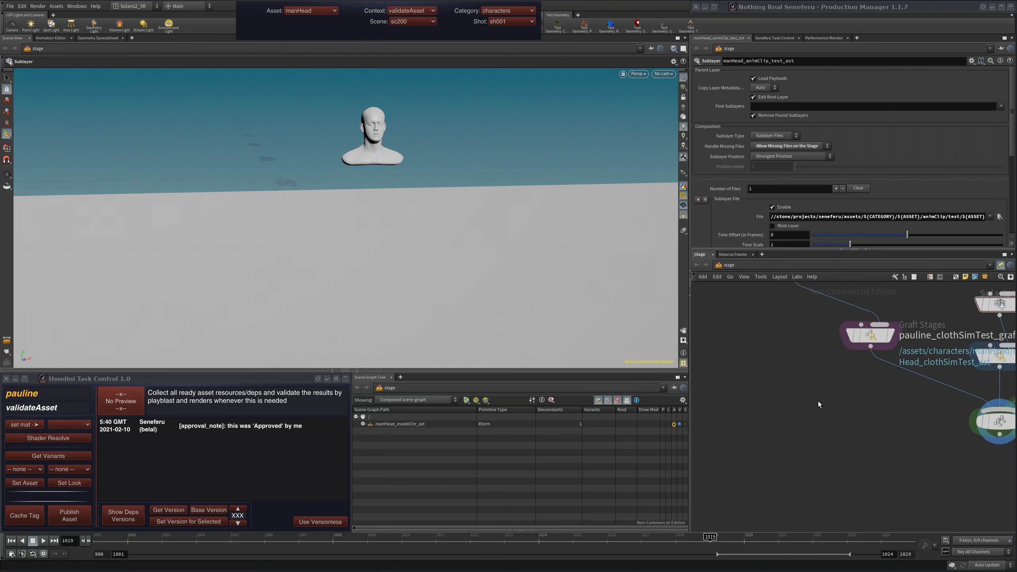
{"action": "left_click", "coordinate": [791, 364]}
{"action": "scroll", "coordinate": [766, 317], "scroll_direction": "down", "scroll_amount": 4}
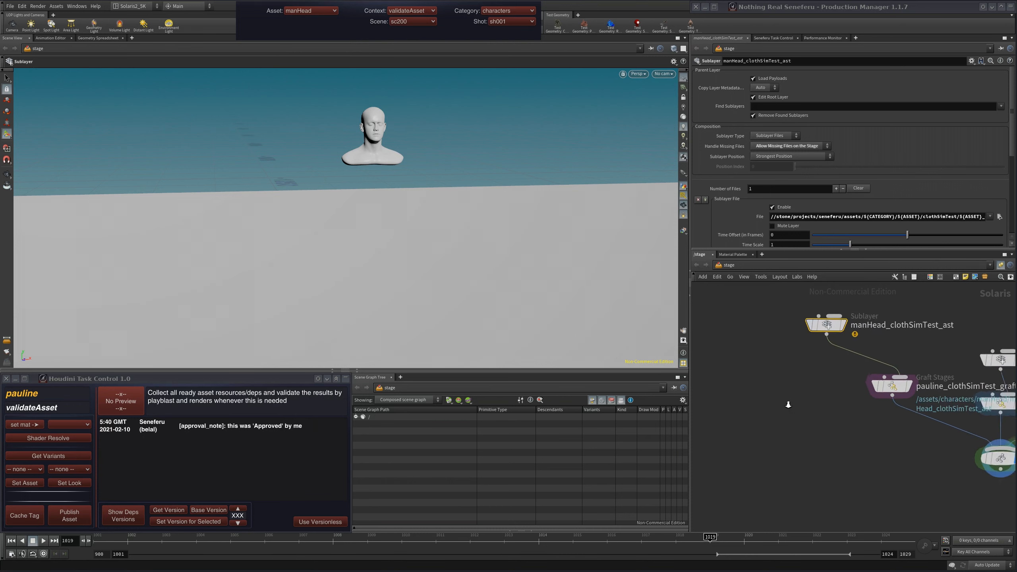
{"action": "middle_click_drag", "start_coordinate": [733, 393], "coordinate": [696, 368]}
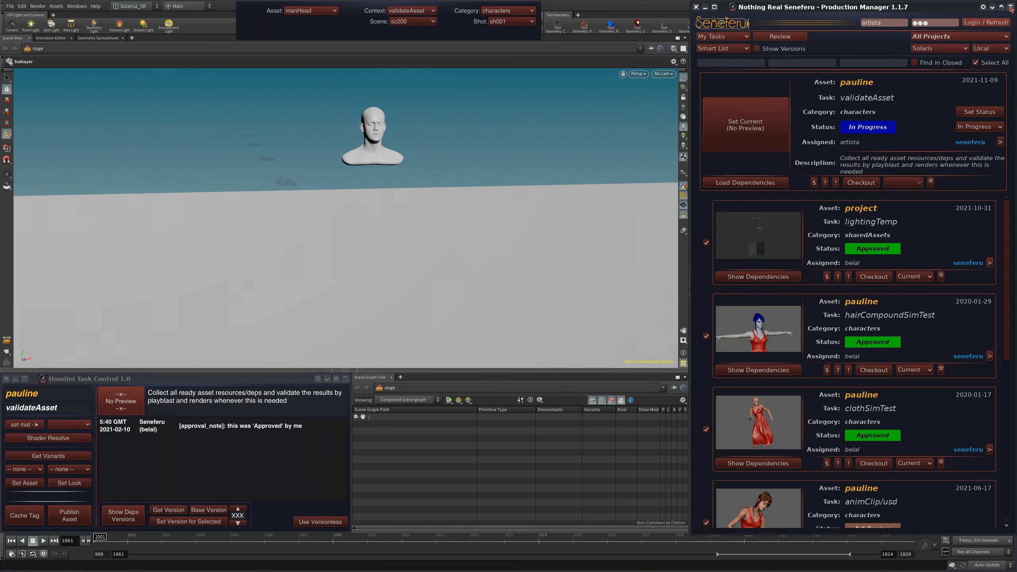
- Set the pauline validateAsset task as current in Production Manager and scrub through the animation
{"action": "left_click", "coordinate": [410, 127]}
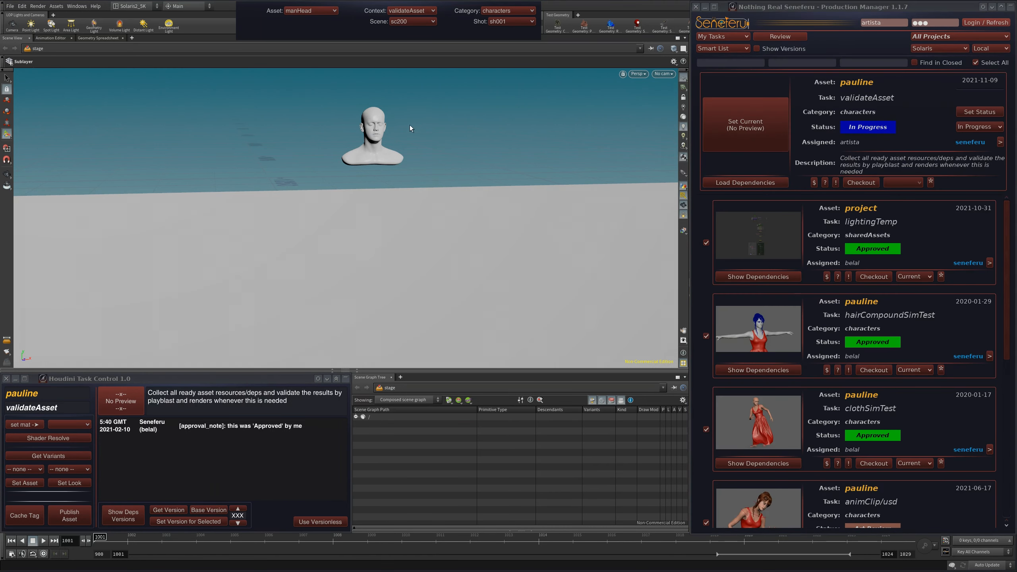
{"action": "left_click", "coordinate": [860, 81]}
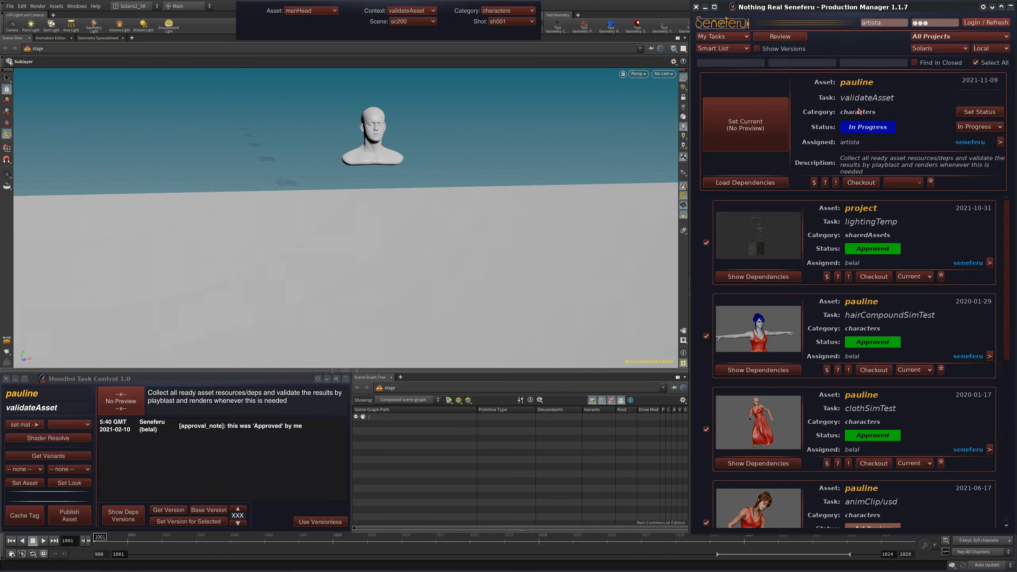
{"action": "left_click", "coordinate": [310, 10]}
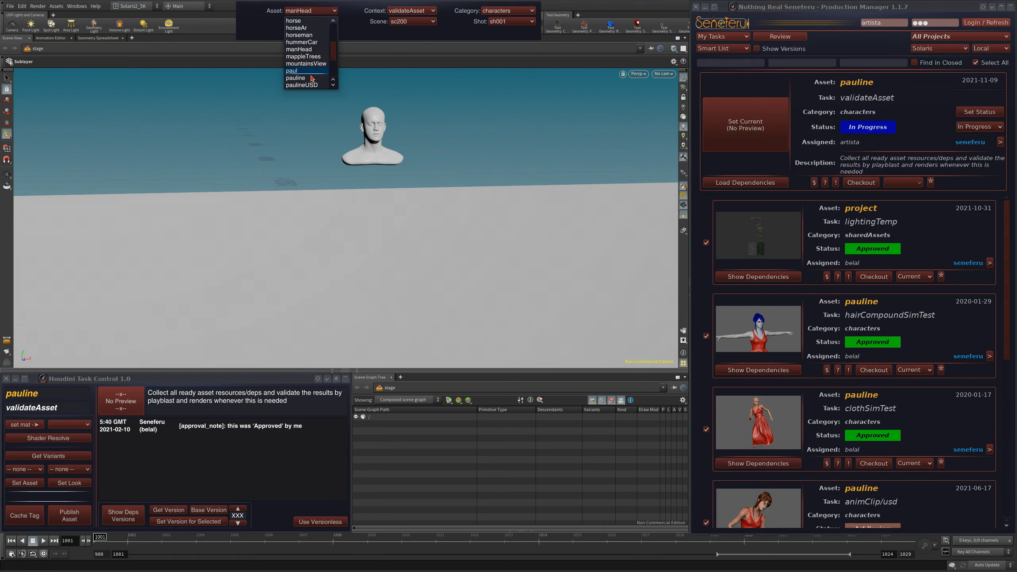
{"action": "left_click", "coordinate": [536, 207]}
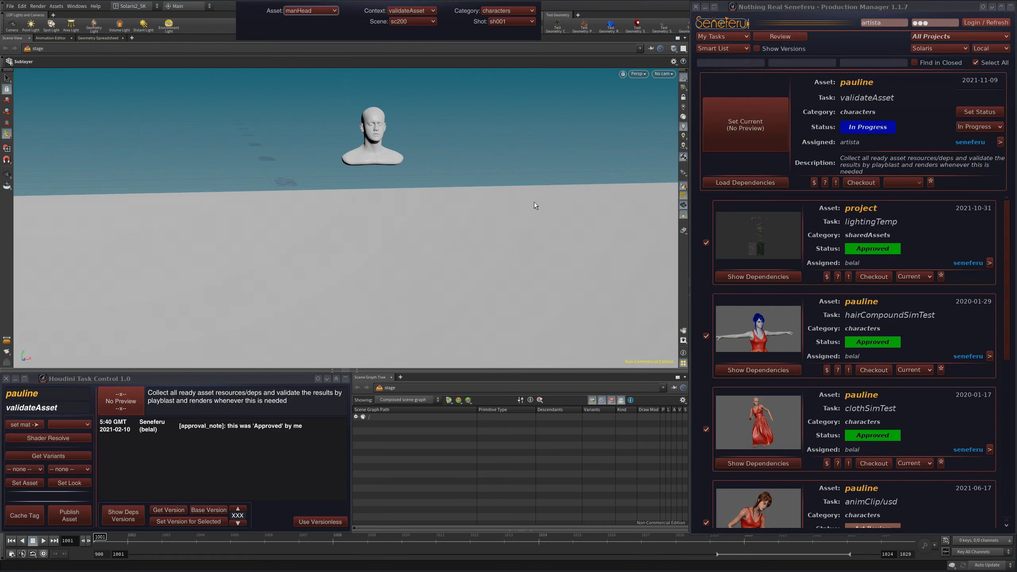
{"action": "left_click", "coordinate": [775, 131]}
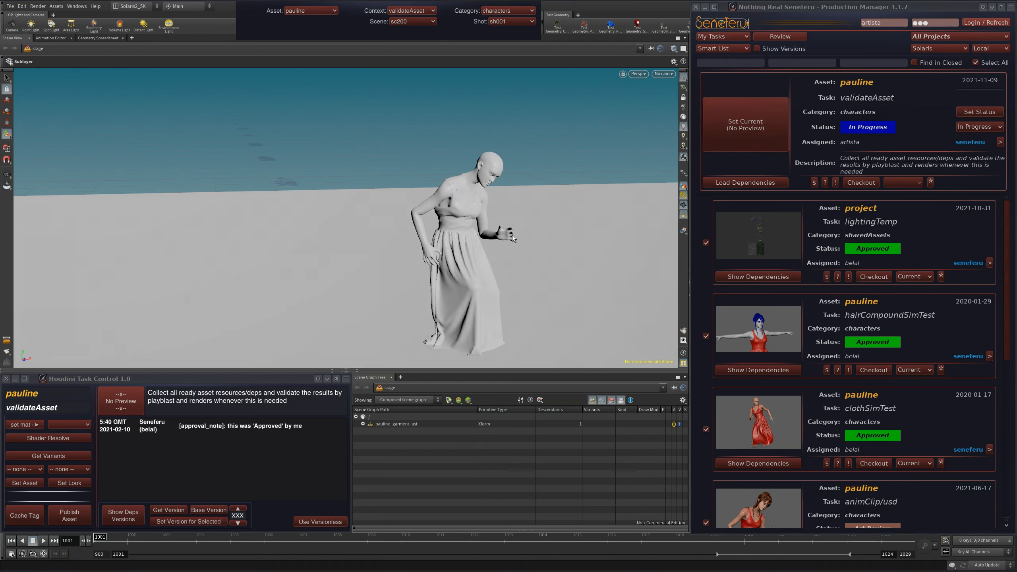
{"action": "mouse_move", "coordinate": [269, 541]}
{"action": "left_mouse_down"}
{"action": "mouse_move", "coordinate": [134, 547]}
{"action": "mouse_move", "coordinate": [837, 551]}
{"action": "mouse_move", "coordinate": [266, 545]}
{"action": "left_mouse_up"}
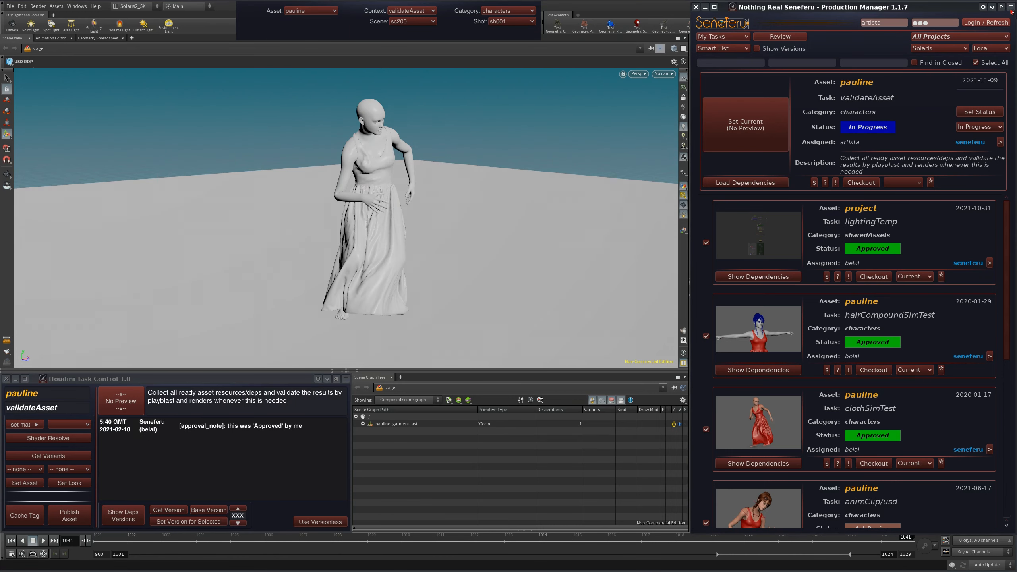
- Collapse the Production Manager window to reveal the node network and set the current asset to paul
{"action": "left_click", "coordinate": [1011, 8]}
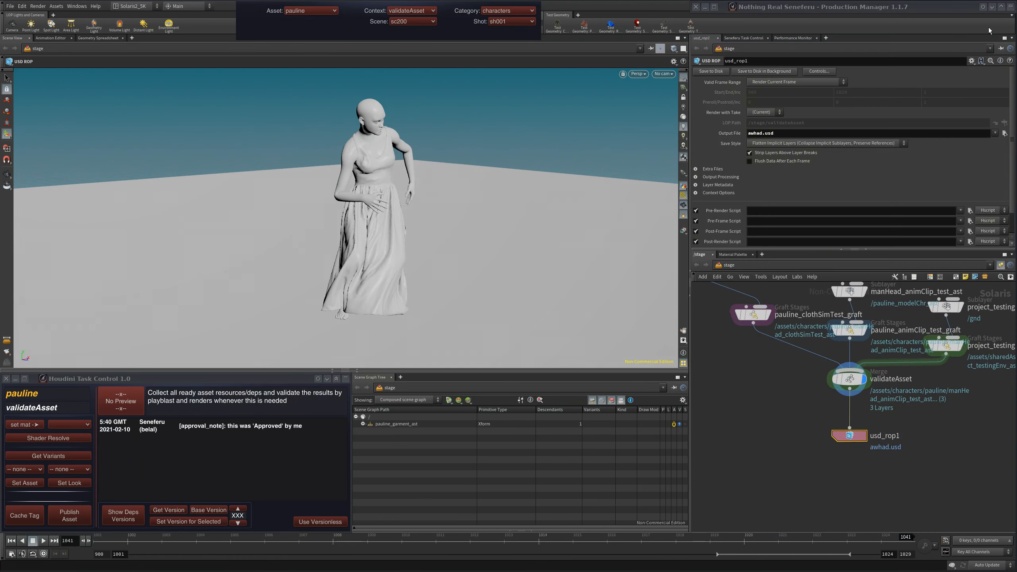
{"action": "middle_click_drag", "start_coordinate": [772, 391], "coordinate": [818, 448]}
{"action": "scroll", "coordinate": [818, 448], "scroll_direction": "down", "scroll_amount": 2}
{"action": "middle_click_drag", "start_coordinate": [728, 436], "coordinate": [763, 455]}
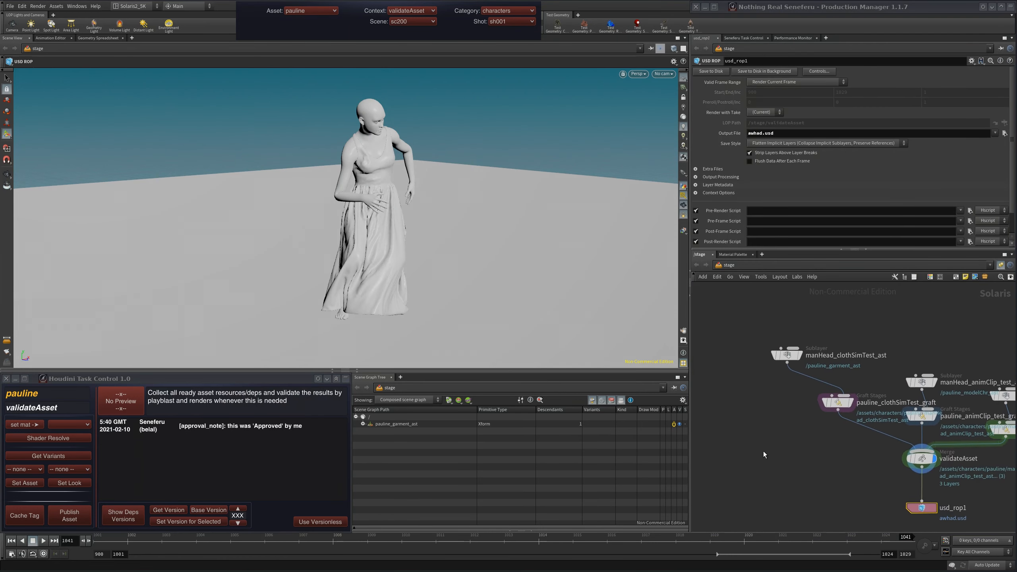
{"action": "left_click", "coordinate": [317, 12]}
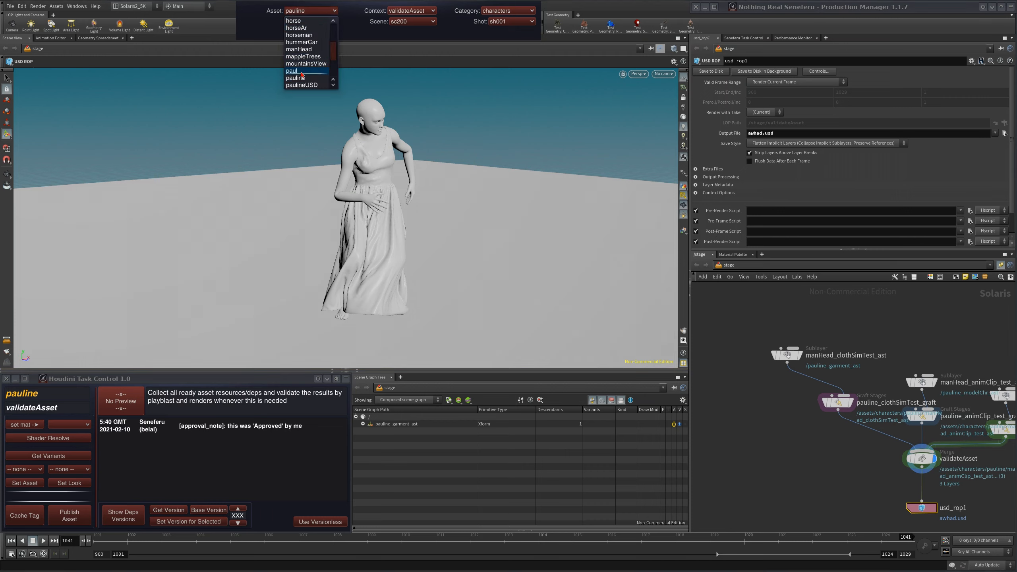
{"action": "left_click", "coordinate": [466, 211]}
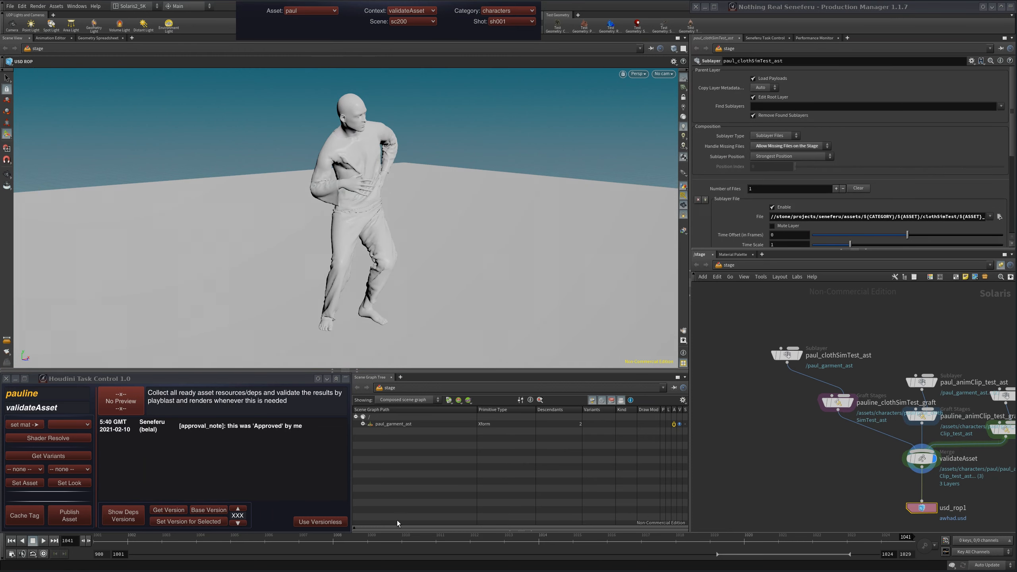
- Go to frame 1010 and frame the full paul figure from the front in the viewport
{"action": "left_click", "coordinate": [403, 537]}
{"action": "left_click_drag", "start_coordinate": [464, 224], "coordinate": [361, 199], "text": "alt"}
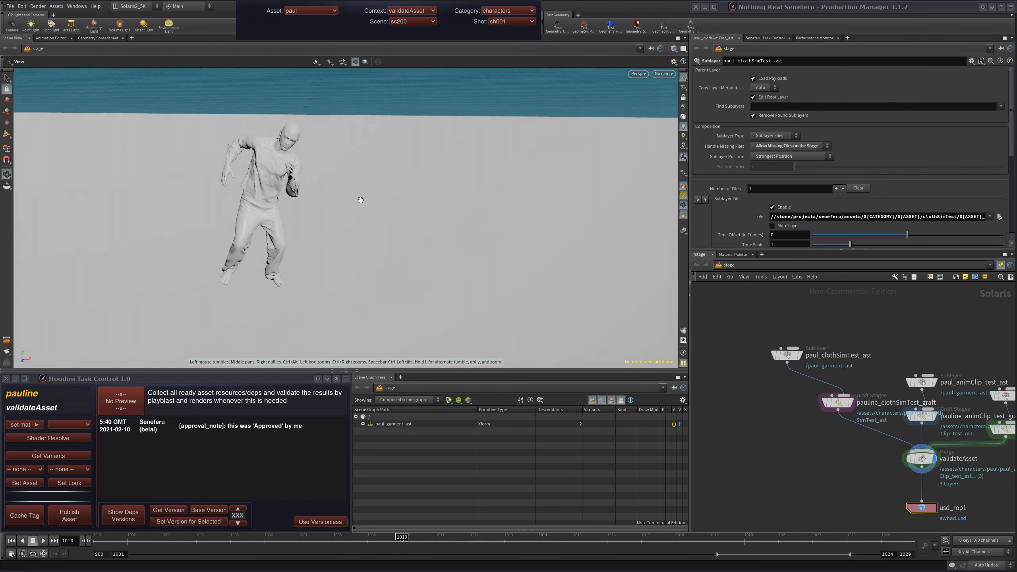
{"action": "middle_click_drag", "start_coordinate": [361, 200], "coordinate": [470, 218], "text": "alt"}
{"action": "scroll", "coordinate": [470, 218], "scroll_direction": "up", "scroll_amount": 3}
{"action": "left_click_drag", "start_coordinate": [471, 219], "coordinate": [471, 221], "text": "alt"}
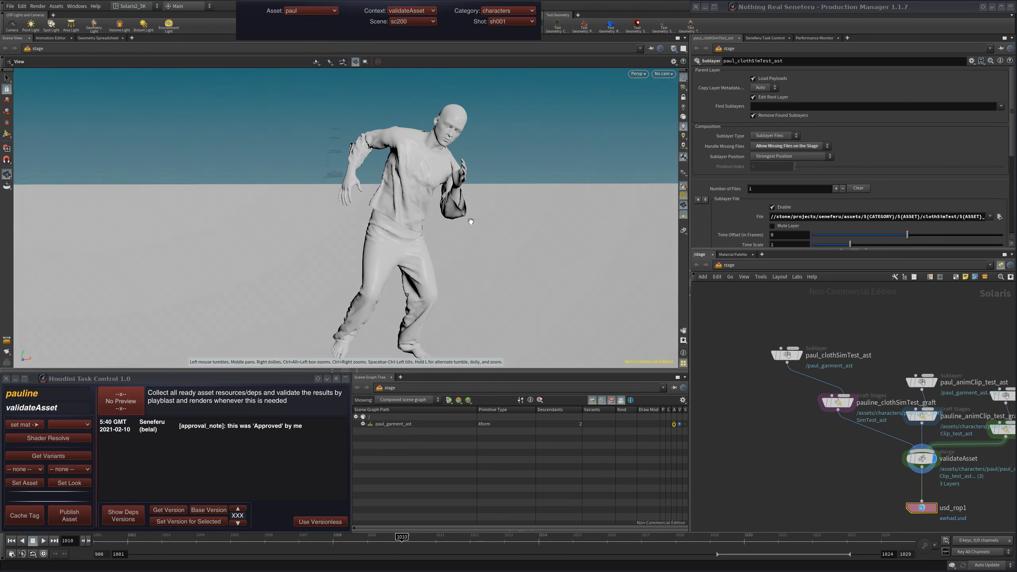
- Get the published versions of the paul clothSimTest and animClip sublayer nodes in Houdini Task Control
{"action": "middle_click_drag", "start_coordinate": [830, 319], "coordinate": [847, 318]}
{"action": "left_click", "coordinate": [804, 354]}
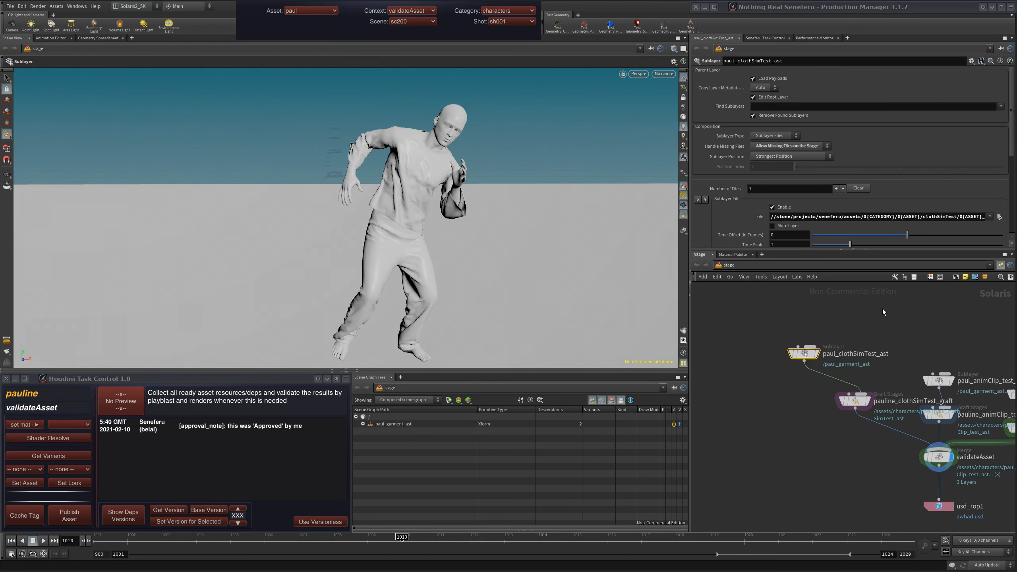
{"action": "left_click", "coordinate": [173, 520]}
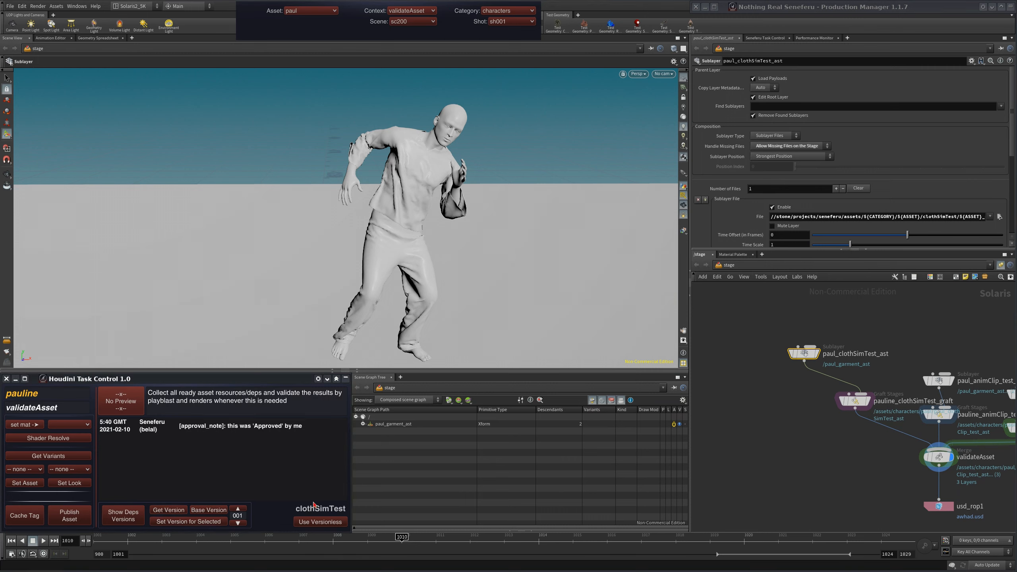
{"action": "middle_click_drag", "start_coordinate": [1013, 348], "coordinate": [938, 320]}
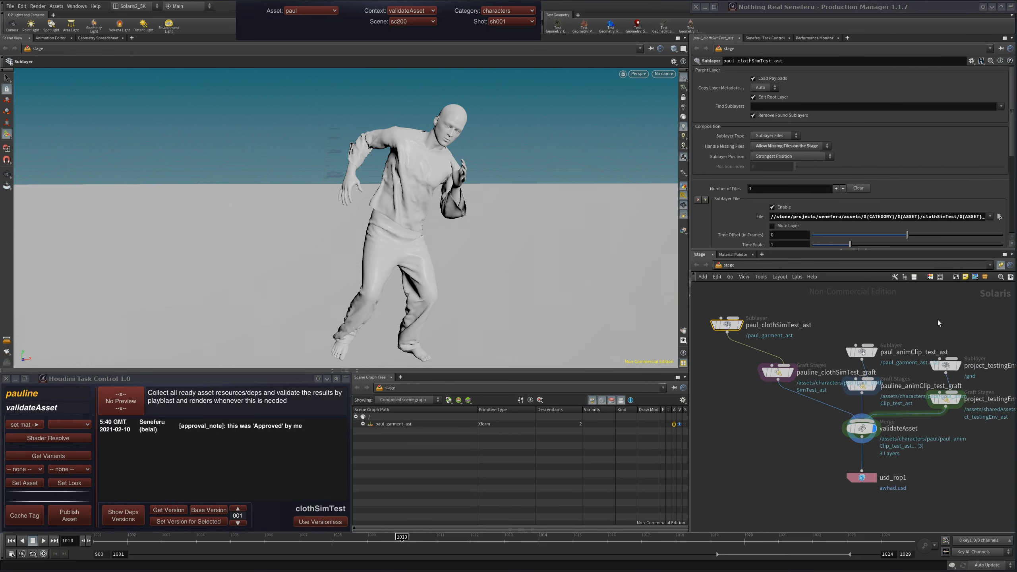
{"action": "left_click", "coordinate": [851, 352]}
{"action": "left_click", "coordinate": [168, 510]}
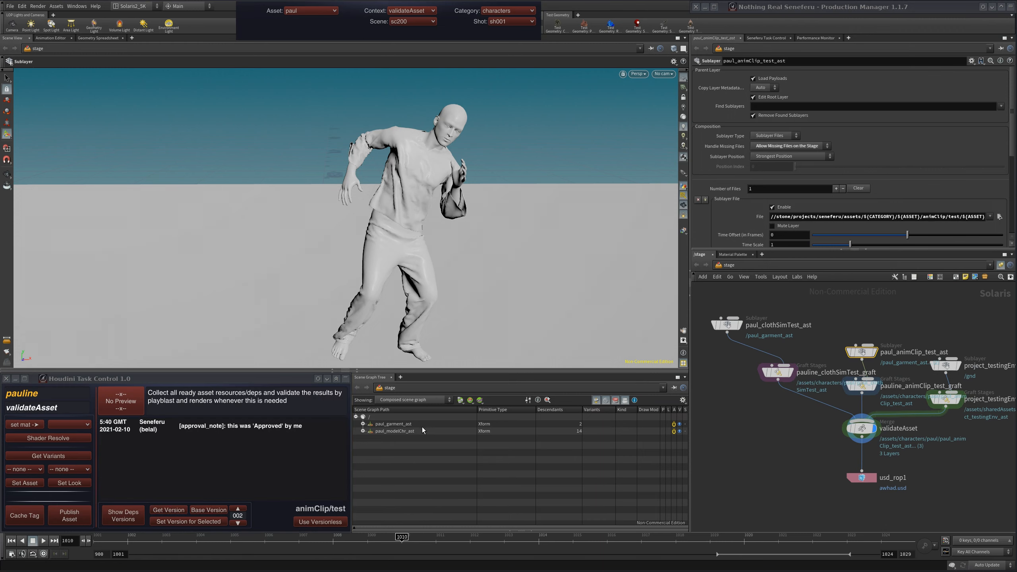
- Set the paul_animClip_test_ast sublayer to version 001, switch it to versionless, and get its version in Houdini Task Control
{"action": "left_click", "coordinate": [238, 523]}
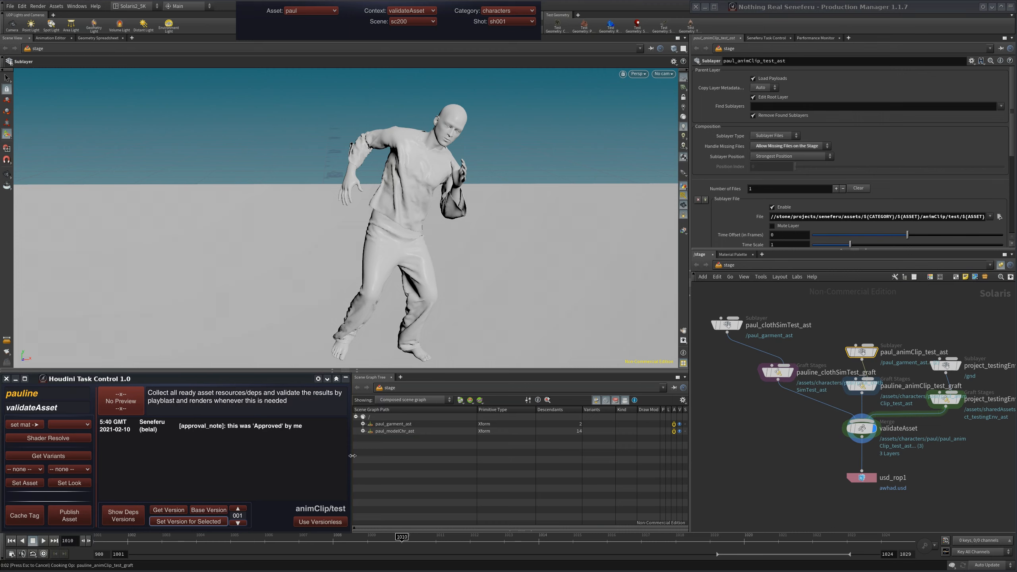
{"action": "left_click", "coordinate": [329, 524]}
{"action": "left_click", "coordinate": [332, 525]}
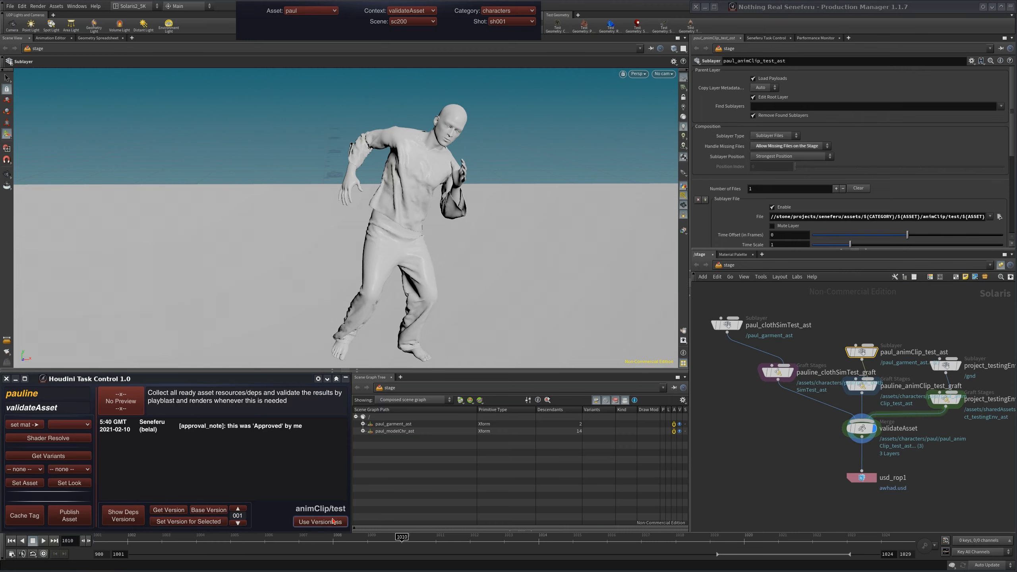
{"action": "left_click", "coordinate": [181, 511]}
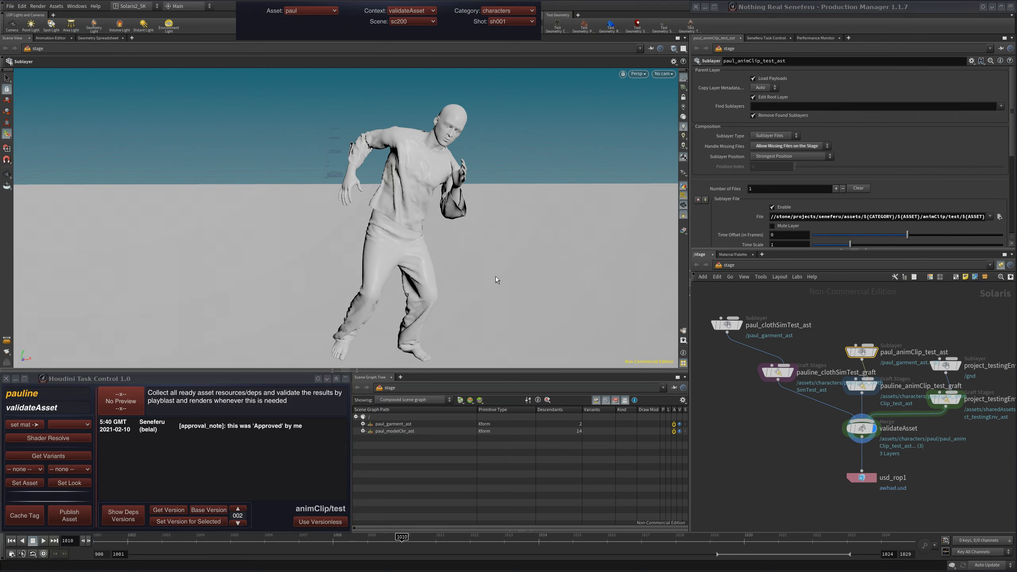
- Use the versionless file for the paul animClip sublayer and set the current asset to pauline
{"action": "middle_click_drag", "start_coordinate": [805, 445], "coordinate": [828, 434]}
{"action": "right_click_drag", "start_coordinate": [827, 432], "coordinate": [807, 435]}
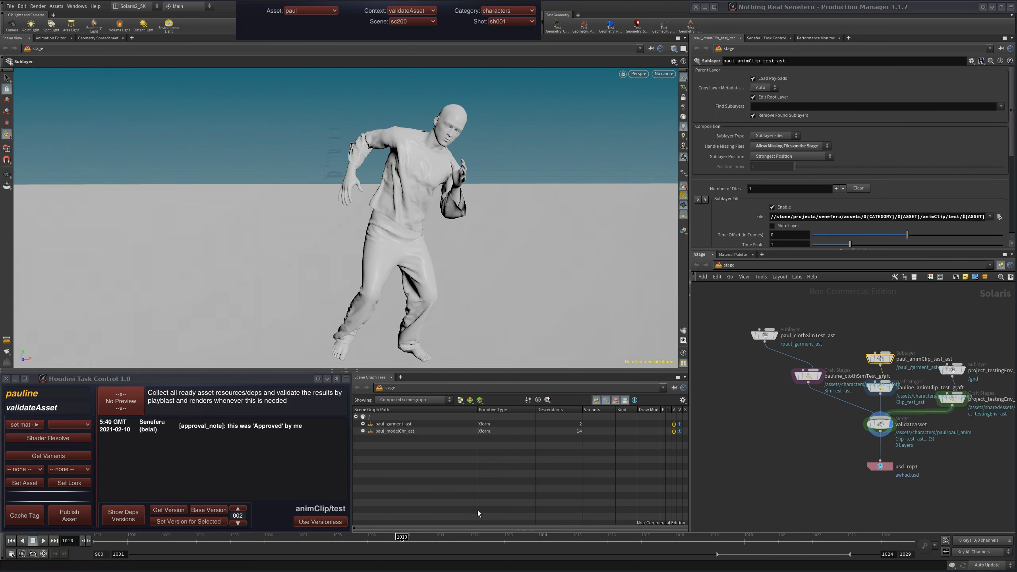
{"action": "left_click", "coordinate": [335, 522]}
{"action": "left_click", "coordinate": [311, 10]}
{"action": "left_click", "coordinate": [306, 79]}
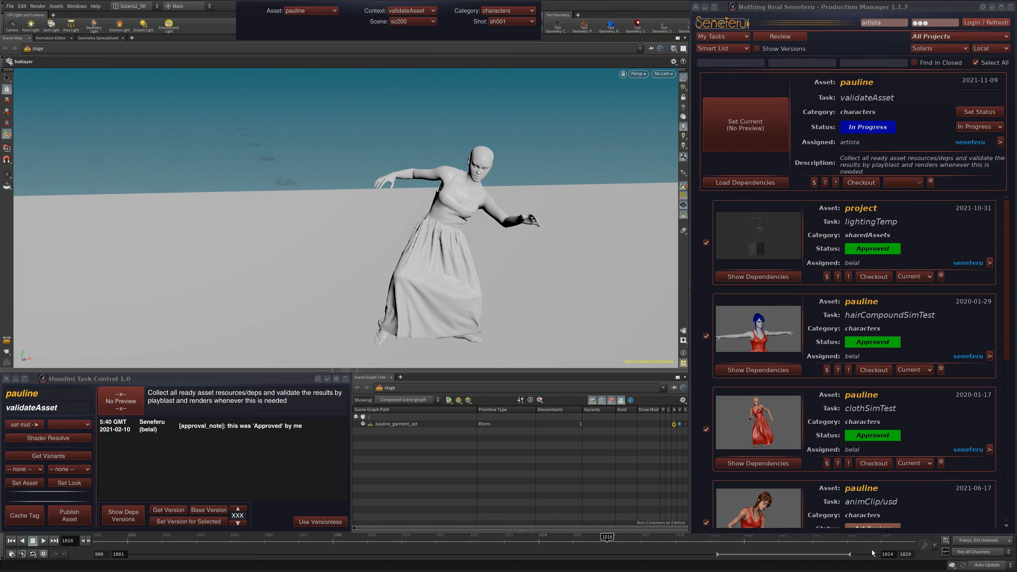
- Extend the timeline by setting both the global end frame and the playback range end to 1250
{"action": "left_click", "coordinate": [888, 554]}
{"action": "left_click", "coordinate": [914, 556]}
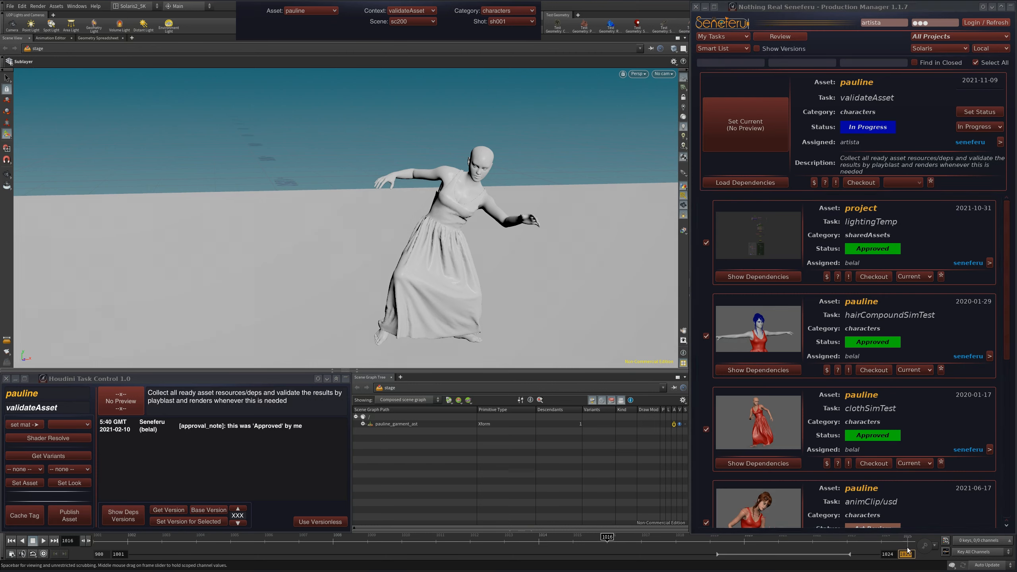
{"action": "type", "text": "0"}
{"action": "key", "text": "Return"}
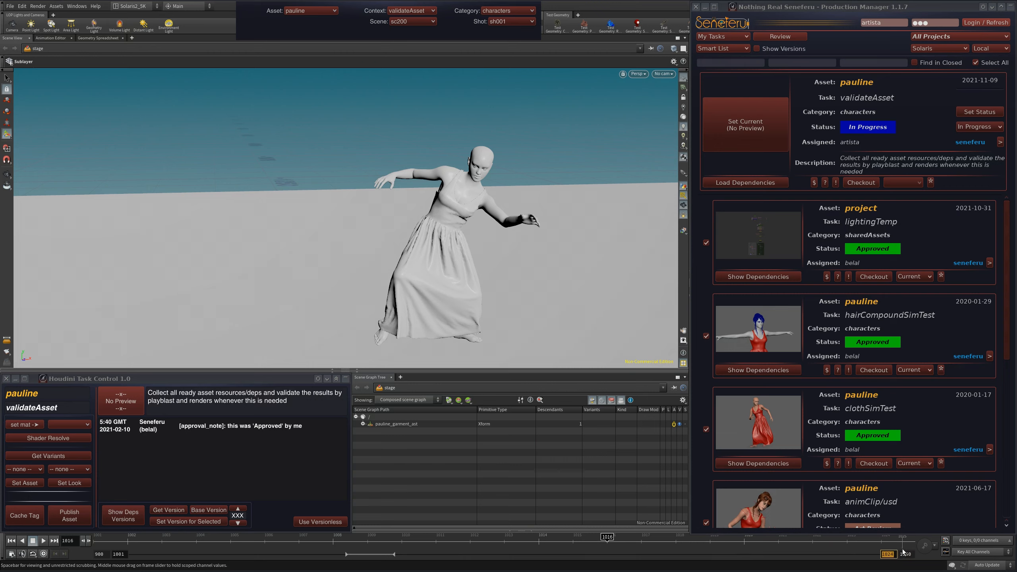
{"action": "left_click", "coordinate": [896, 554]}
{"action": "type", "text": "1250"}
{"action": "key", "text": "Return"}
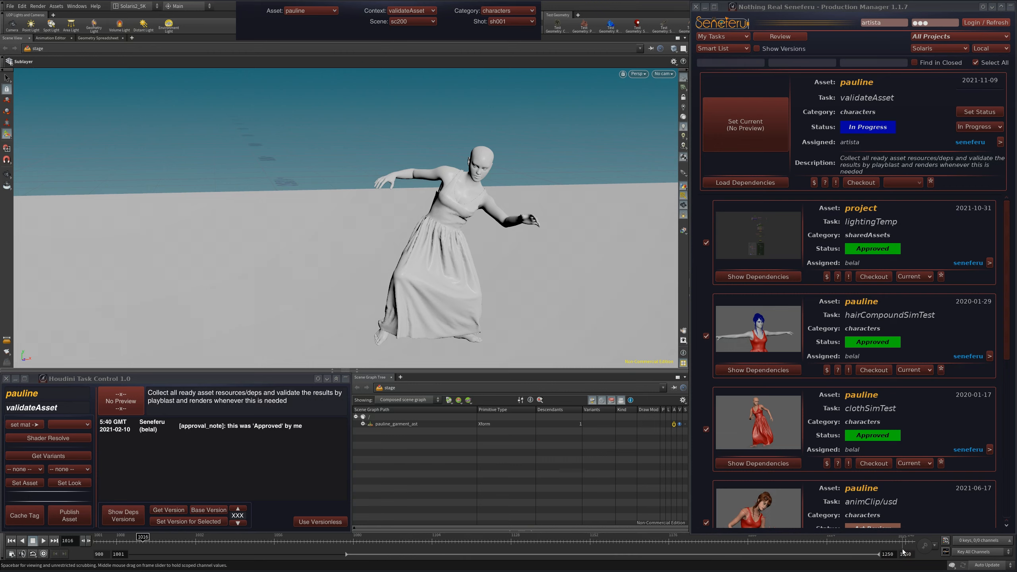
- Scrub the pauline animation to frame 1185, orbit around the figure, and go back to frame 1041
{"action": "mouse_move", "coordinate": [301, 545]}
{"action": "left_mouse_down"}
{"action": "mouse_move", "coordinate": [100, 541]}
{"action": "mouse_move", "coordinate": [637, 533]}
{"action": "mouse_move", "coordinate": [526, 528]}
{"action": "mouse_move", "coordinate": [337, 539]}
{"action": "mouse_move", "coordinate": [503, 549]}
{"action": "mouse_move", "coordinate": [698, 541]}
{"action": "left_mouse_up"}
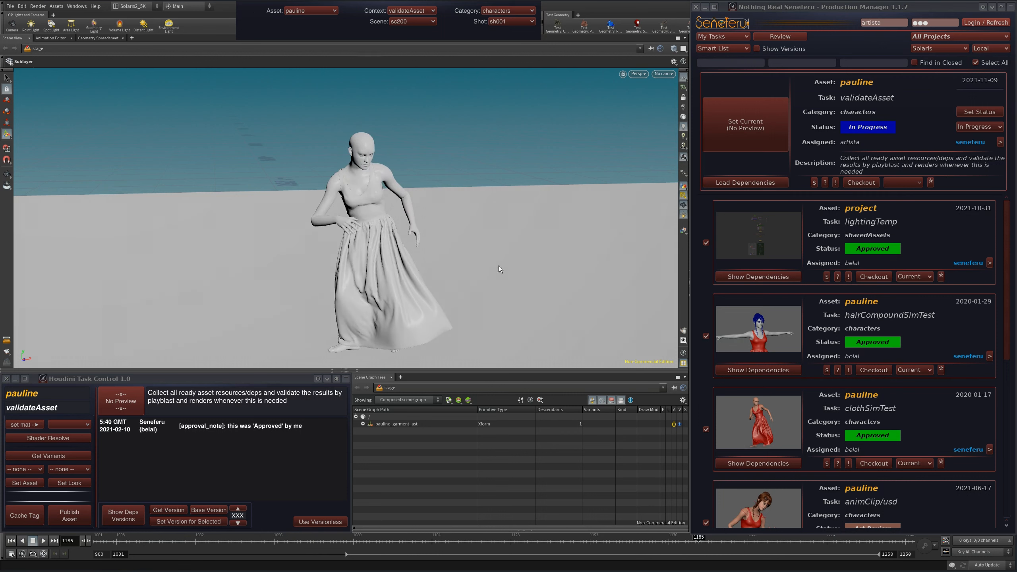
{"action": "key", "text": "Escape"}
{"action": "left_click_drag", "start_coordinate": [499, 266], "coordinate": [437, 190]}
{"action": "key", "text": "Return"}
{"action": "key", "text": "Escape"}
{"action": "key", "text": "Return"}
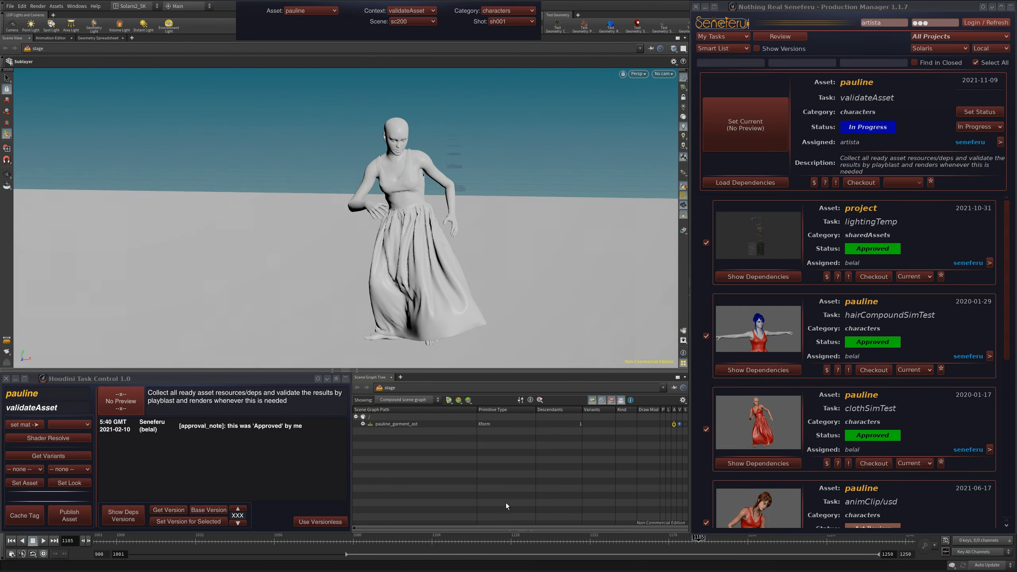
{"action": "mouse_move", "coordinate": [503, 541]}
{"action": "left_mouse_down"}
{"action": "mouse_move", "coordinate": [252, 541]}
{"action": "mouse_move", "coordinate": [421, 544]}
{"action": "mouse_move", "coordinate": [620, 511]}
{"action": "mouse_move", "coordinate": [550, 537]}
{"action": "mouse_move", "coordinate": [219, 554]}
{"action": "left_mouse_up"}
- Leave the pauline validateAsset task for the full task list and collapse Production Manager to reveal the node network
{"action": "left_click", "coordinate": [870, 120]}
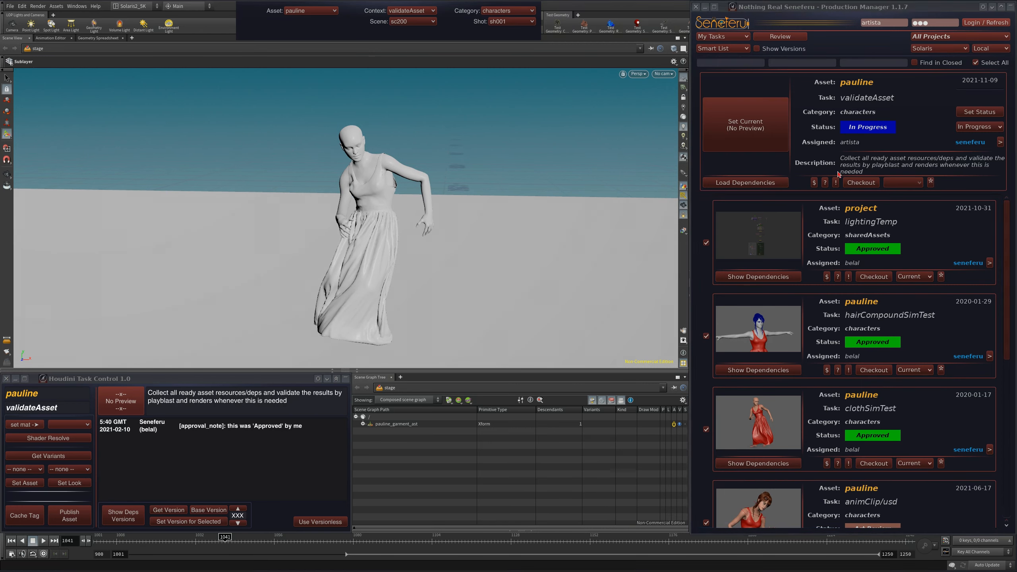
{"action": "left_click", "coordinate": [770, 116]}
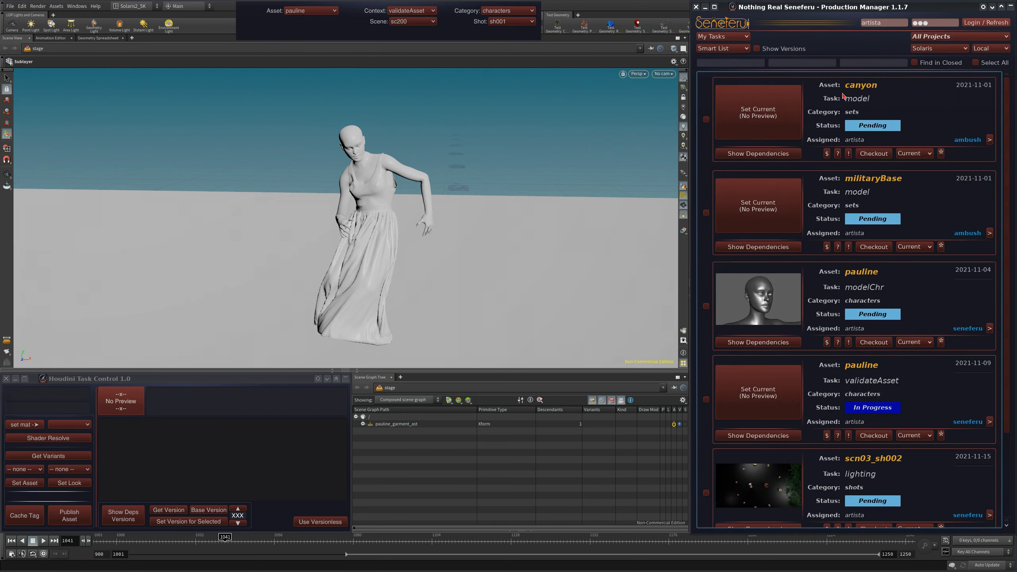
{"action": "left_click", "coordinate": [975, 62]}
{"action": "left_click", "coordinate": [1002, 6]}
- Add a USD ROP node connected below the validateAsset merge node
{"action": "scroll", "coordinate": [849, 415], "scroll_direction": "up", "scroll_amount": 3}
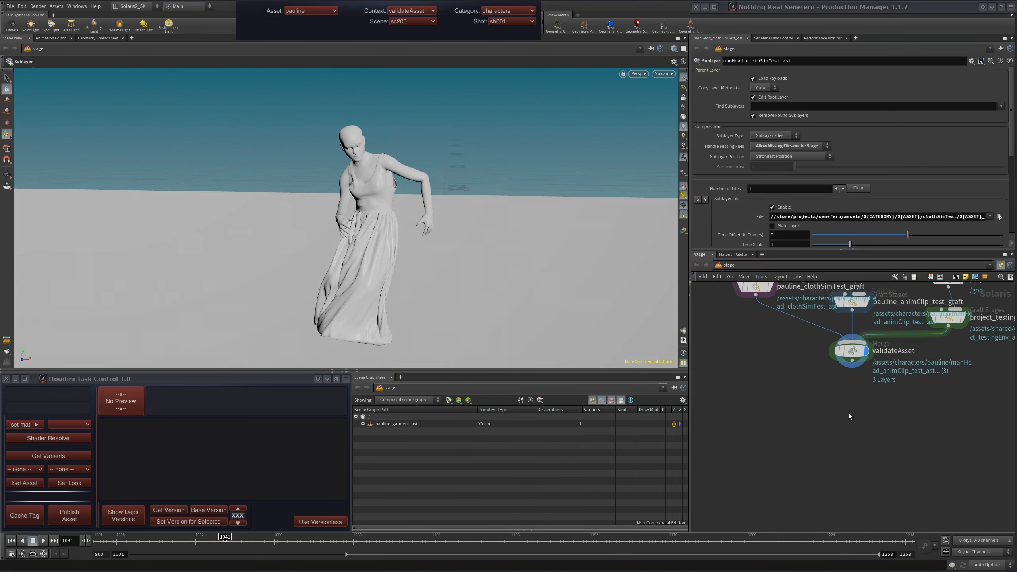
{"action": "key", "text": "Tab"}
{"action": "type", "text": "usd"}
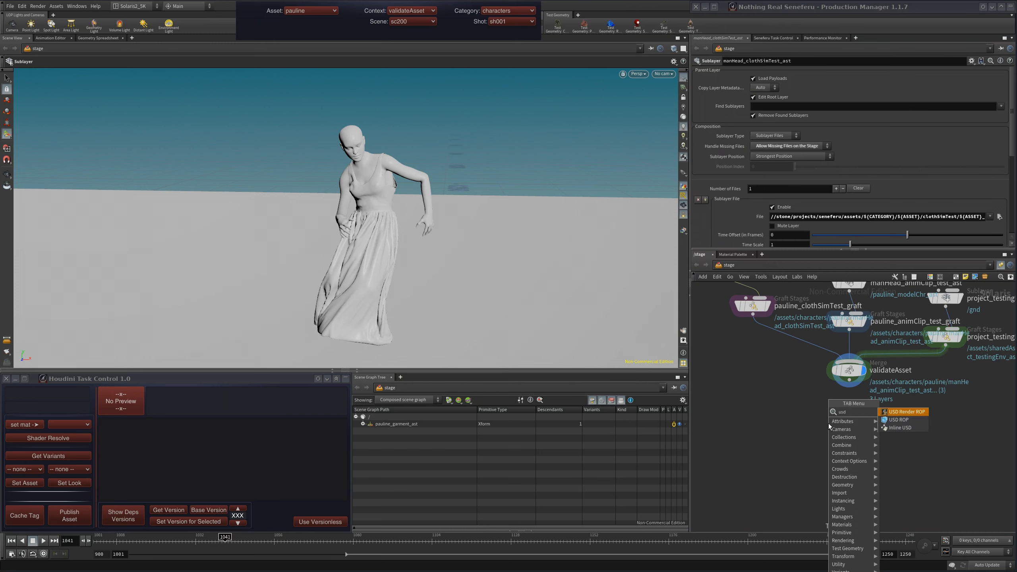
{"action": "key", "text": "Down"}
{"action": "key", "text": "Return"}
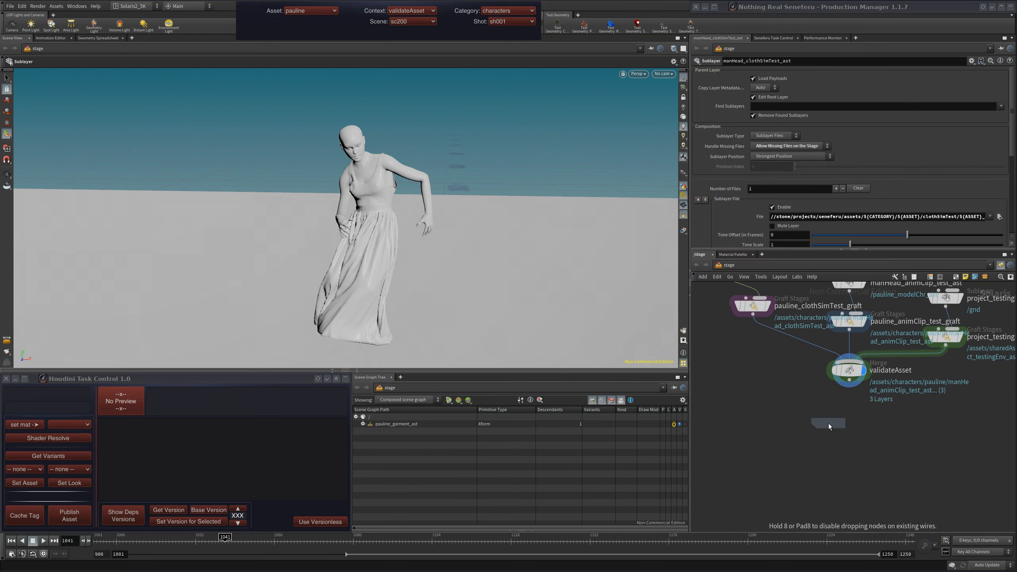
{"action": "left_click", "coordinate": [861, 410]}
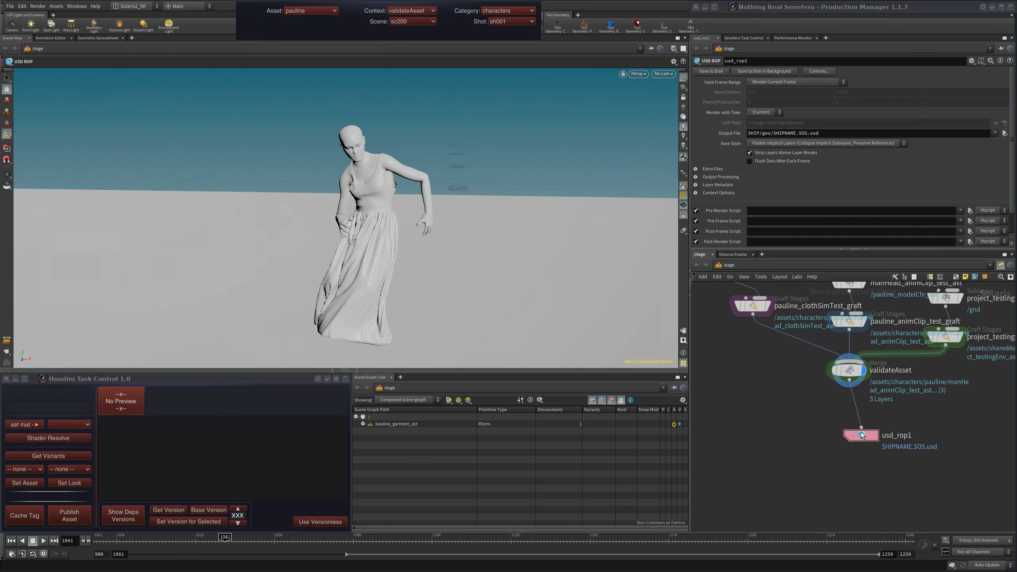
- Set the USD ROP's output file to awhad.usd
{"action": "triple_click", "coordinate": [844, 131]}
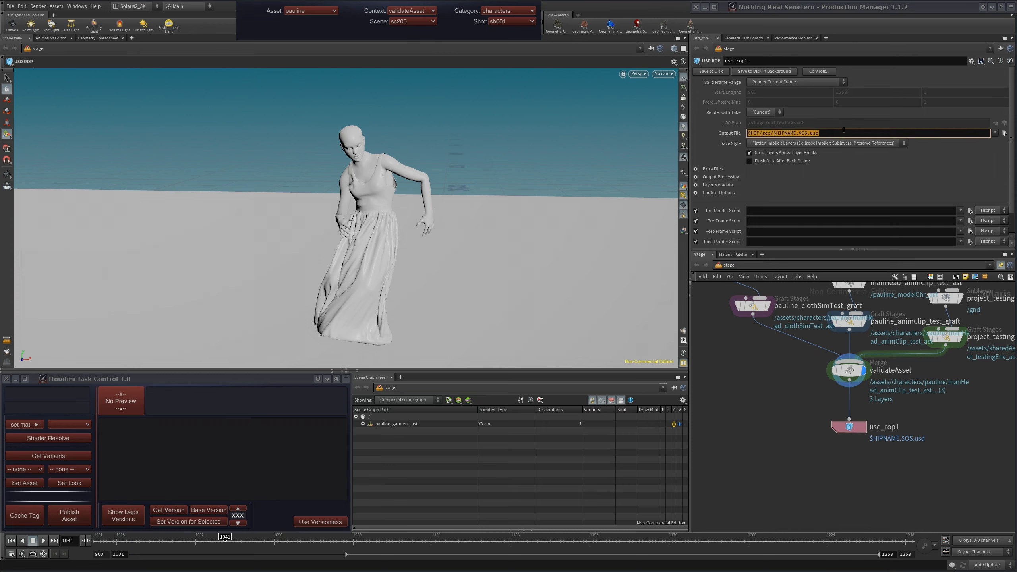
{"action": "type", "text": "/ho"}
{"action": "type", "text": "e/"}
{"action": "triple_click", "coordinate": [844, 131]}
{"action": "type", "text": "awhad"}
{"action": "key", "text": "Return"}
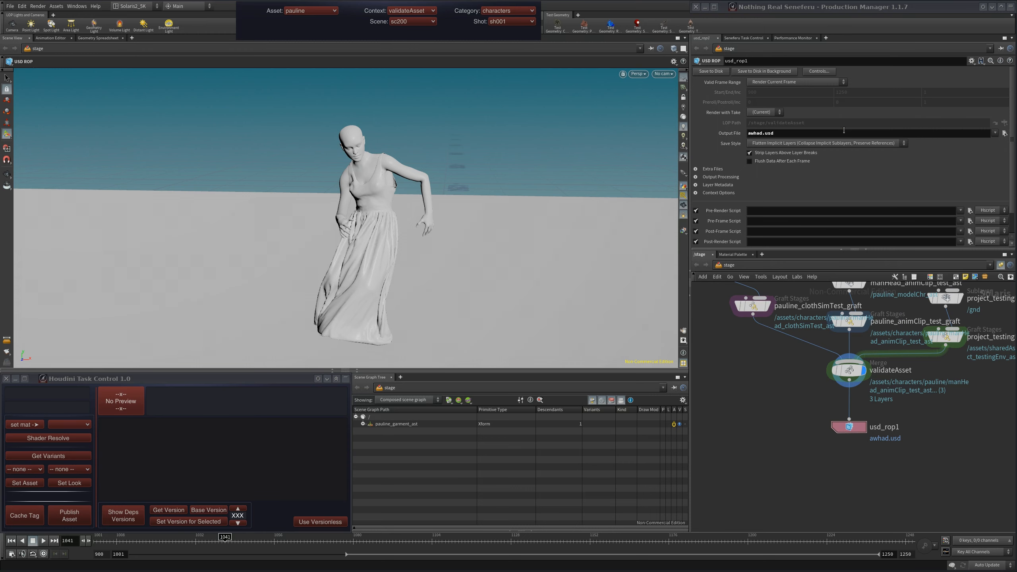
{"action": "mouse_move", "coordinate": [773, 460]}
{"action": "middle_mouse_down"}
{"action": "mouse_move", "coordinate": [794, 436]}
{"action": "mouse_move", "coordinate": [774, 468]}
{"action": "middle_mouse_up"}
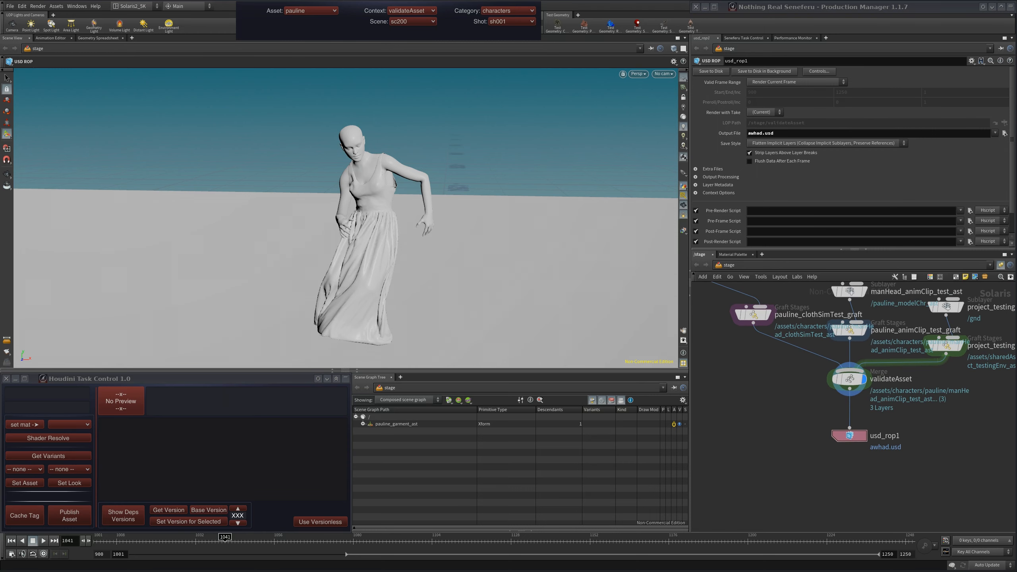
{"action": "left_click", "coordinate": [1011, 7]}
{"action": "left_click", "coordinate": [1012, 7]}
{"action": "double_click", "coordinate": [785, 131]}
{"action": "left_click", "coordinate": [1011, 7]}
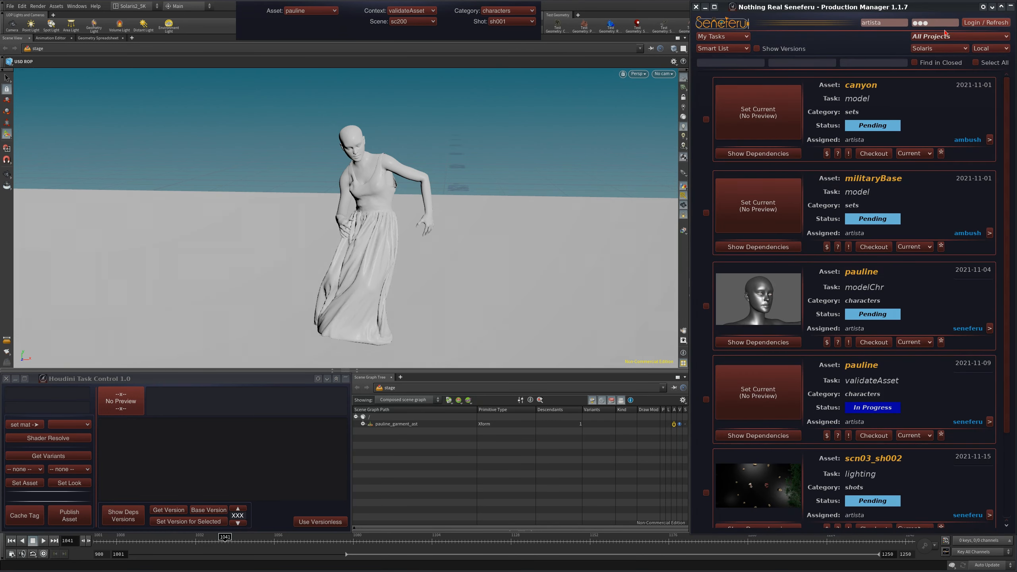
{"action": "left_click", "coordinate": [1010, 7]}
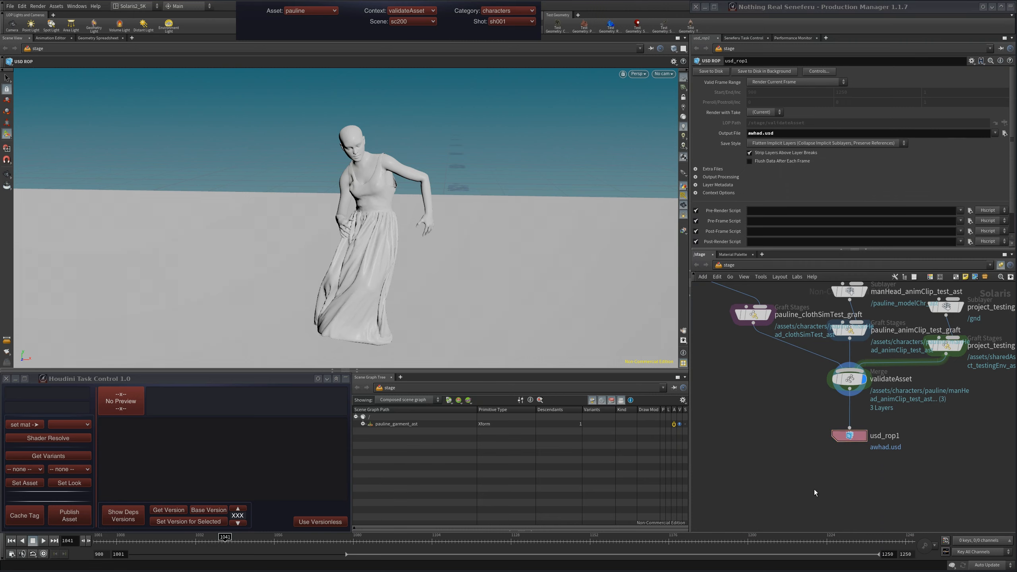
- Expand Production Manager, set the pauline validateAsset task as current, and return to the start of its dependency list
{"action": "left_click", "coordinate": [1010, 8]}
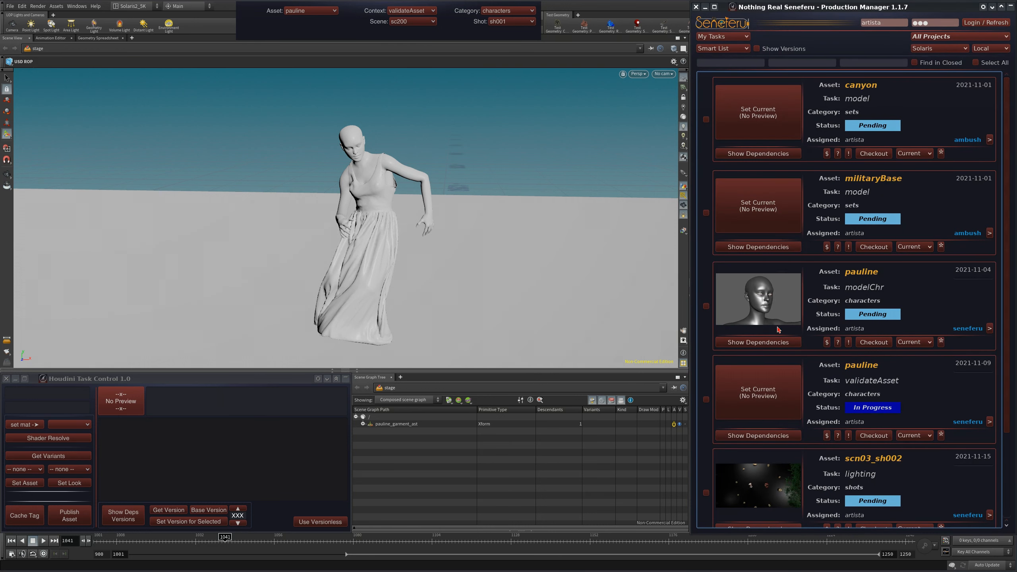
{"action": "left_click", "coordinate": [799, 399]}
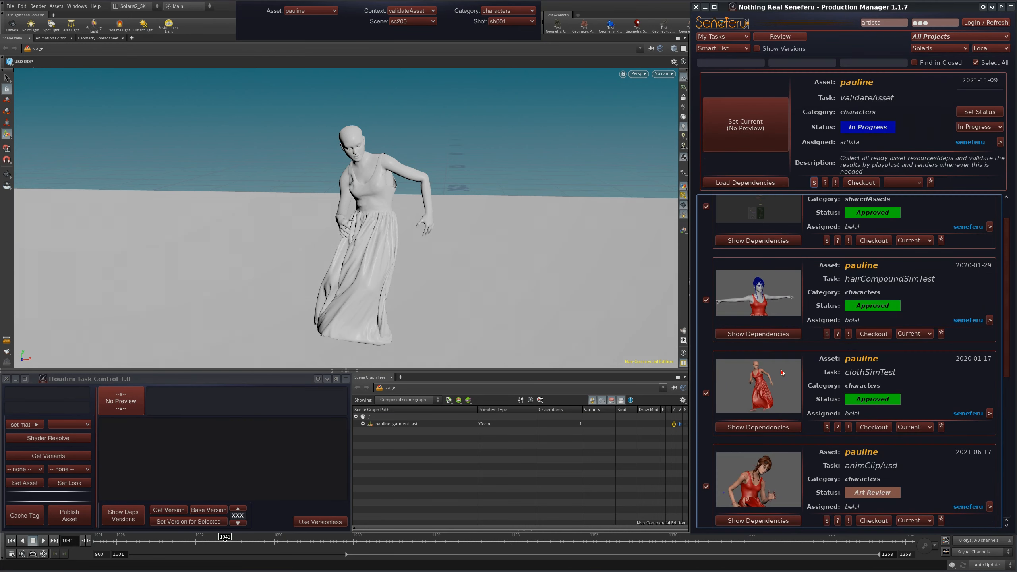
{"action": "scroll", "coordinate": [1008, 235], "scroll_direction": "up", "scroll_amount": 2}
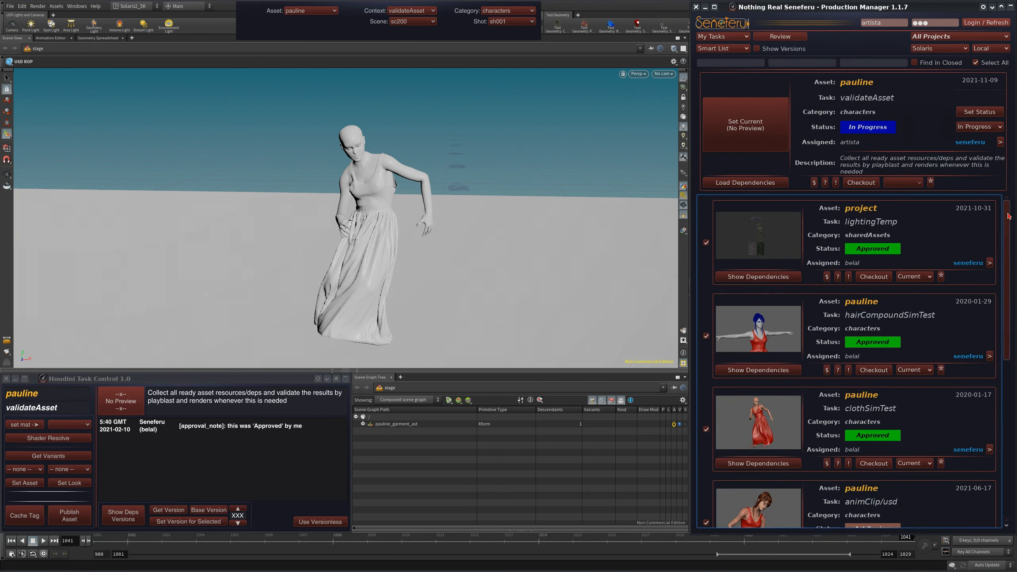
{"action": "left_click_drag", "start_coordinate": [1008, 235], "coordinate": [1006, 192]}
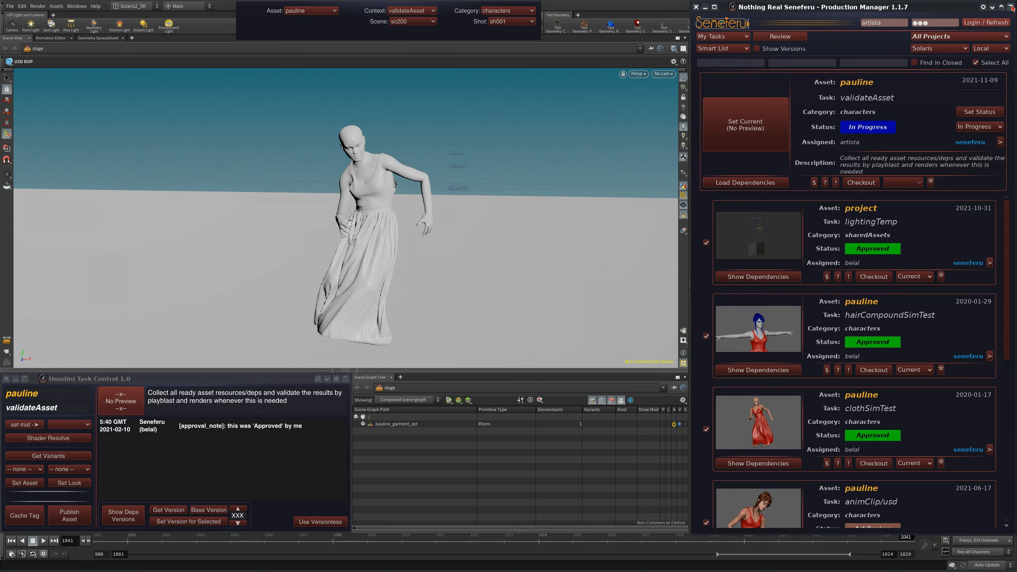
- Return to the full task list and set the pauline validateAsset task as current again
{"action": "middle_click_drag", "start_coordinate": [375, 229], "coordinate": [358, 208], "text": "alt"}
{"action": "left_click_drag", "start_coordinate": [358, 209], "coordinate": [436, 205]}
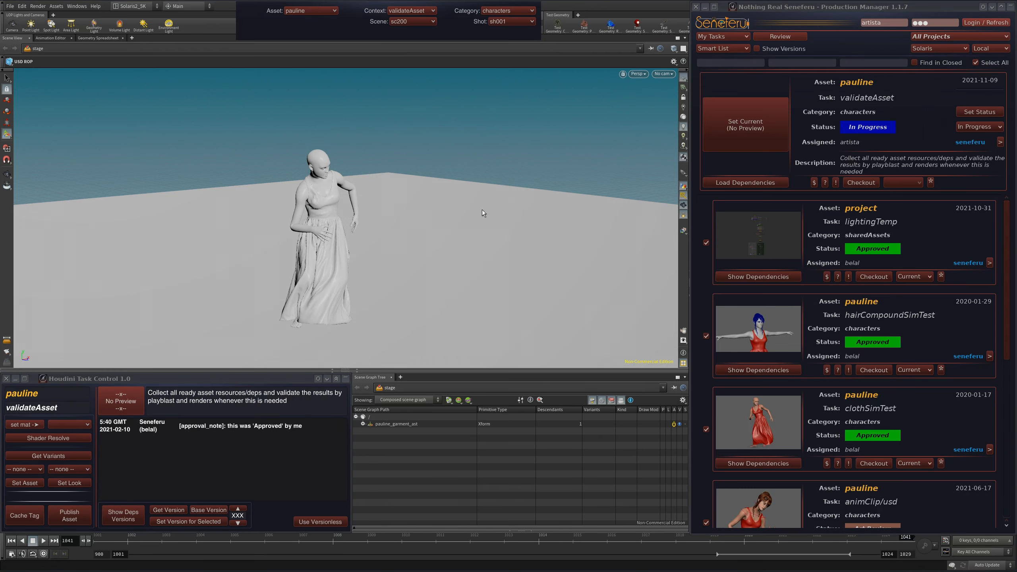
{"action": "left_click", "coordinate": [741, 135]}
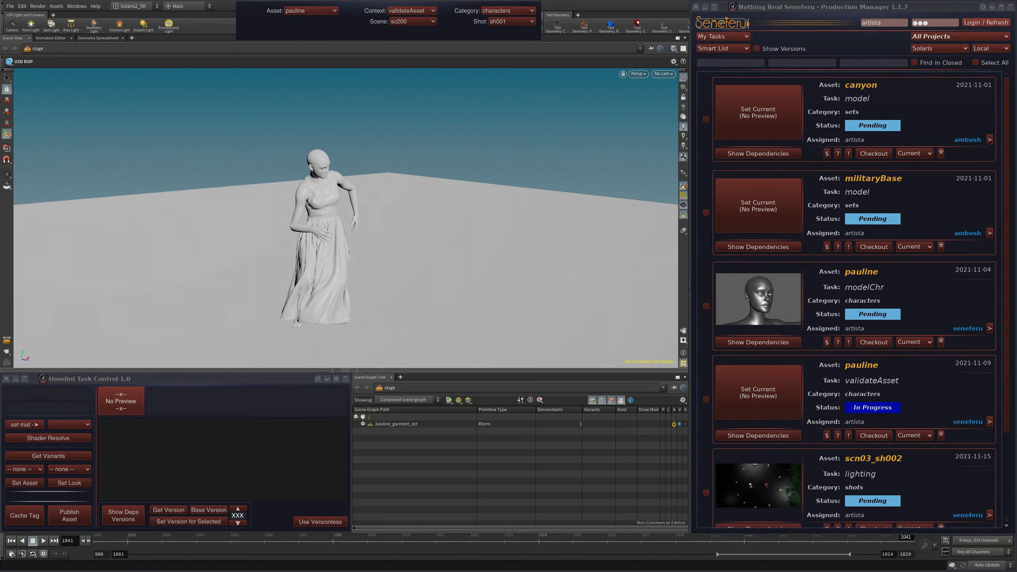
{"action": "left_click", "coordinate": [747, 389]}
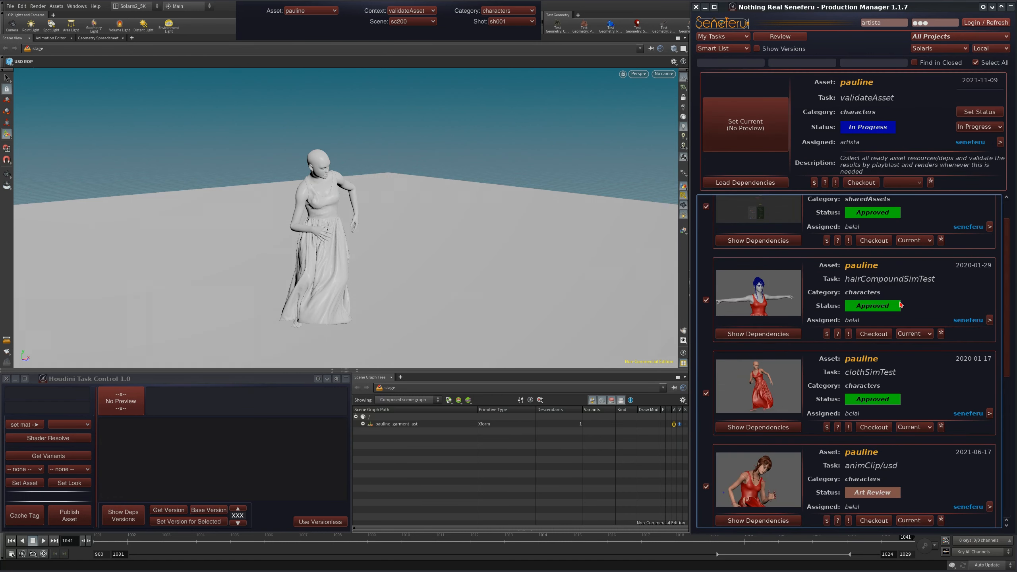
{"action": "scroll", "coordinate": [937, 241], "scroll_direction": "up", "scroll_amount": 2}
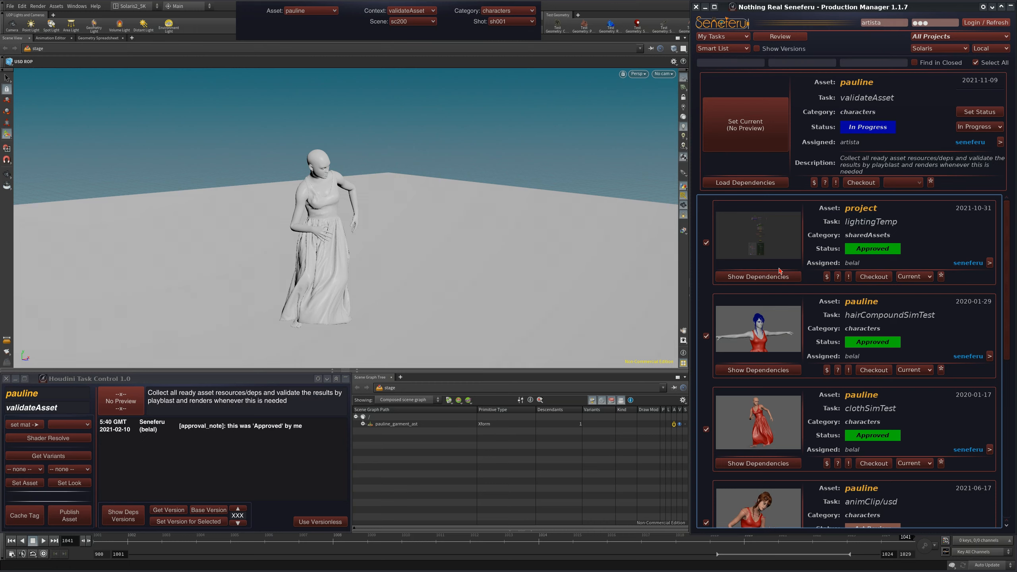
- Examine the full pauline figure up close and centered in the viewport
{"action": "left_click", "coordinate": [312, 136]}
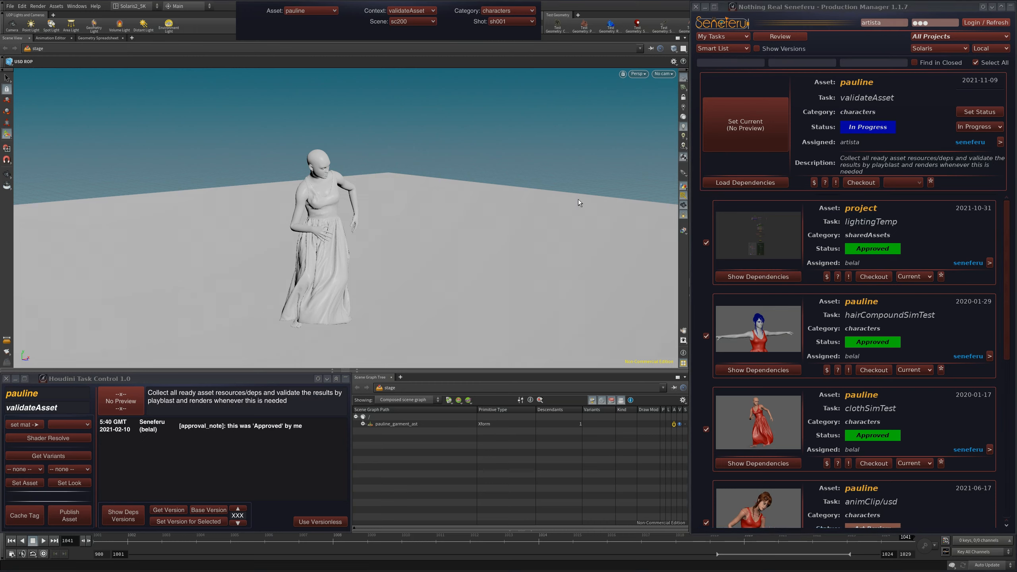
{"action": "left_click", "coordinate": [660, 48]}
{"action": "key", "text": "Escape"}
{"action": "middle_click_drag", "start_coordinate": [339, 240], "coordinate": [413, 234]}
{"action": "key", "text": "Return"}
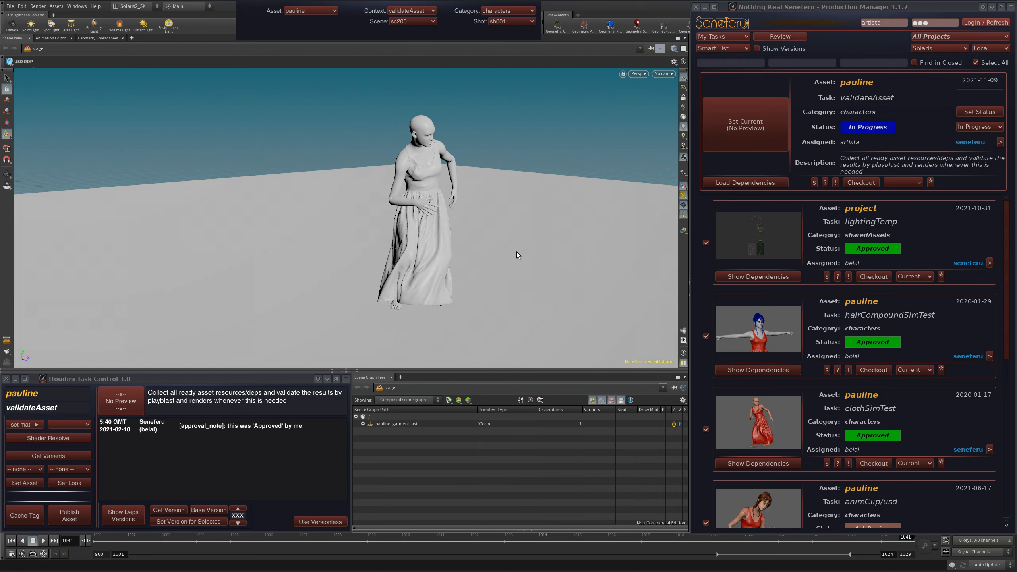
{"action": "right_click_drag", "start_coordinate": [516, 251], "coordinate": [485, 205]}
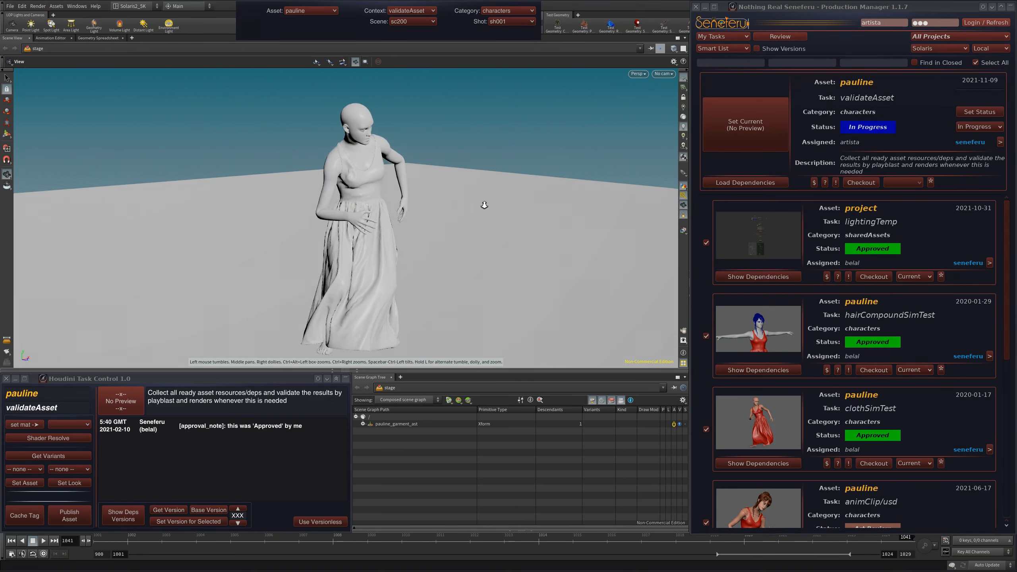
{"action": "left_click_drag", "start_coordinate": [484, 205], "coordinate": [390, 258]}
{"action": "key", "text": "Return"}
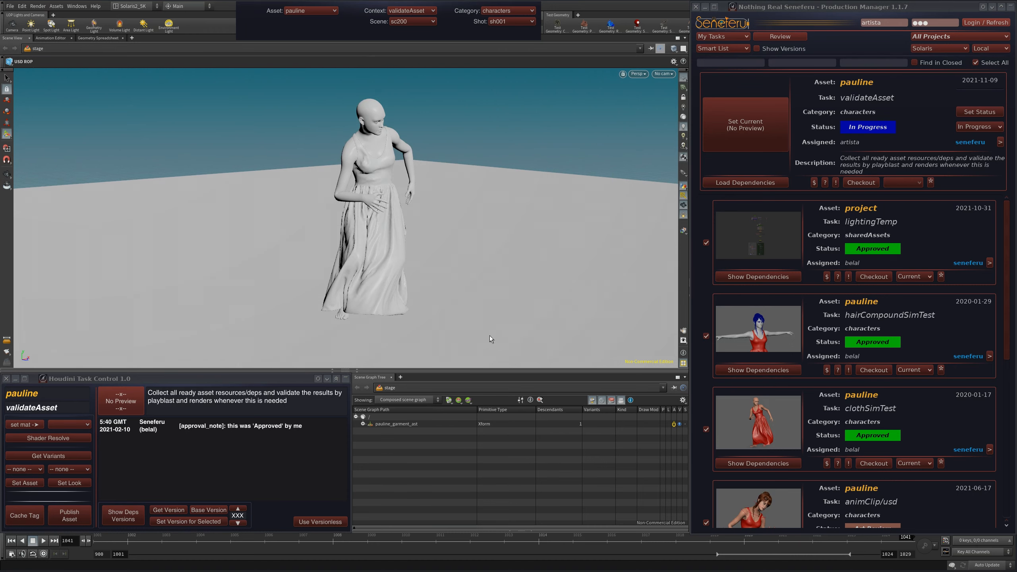
{"action": "mouse_move", "coordinate": [1006, 240]}
{"action": "left_mouse_down"}
{"action": "mouse_move", "coordinate": [1006, 251]}
{"action": "mouse_move", "coordinate": [1006, 237]}
{"action": "left_mouse_up"}
{"action": "left_click", "coordinate": [470, 293]}
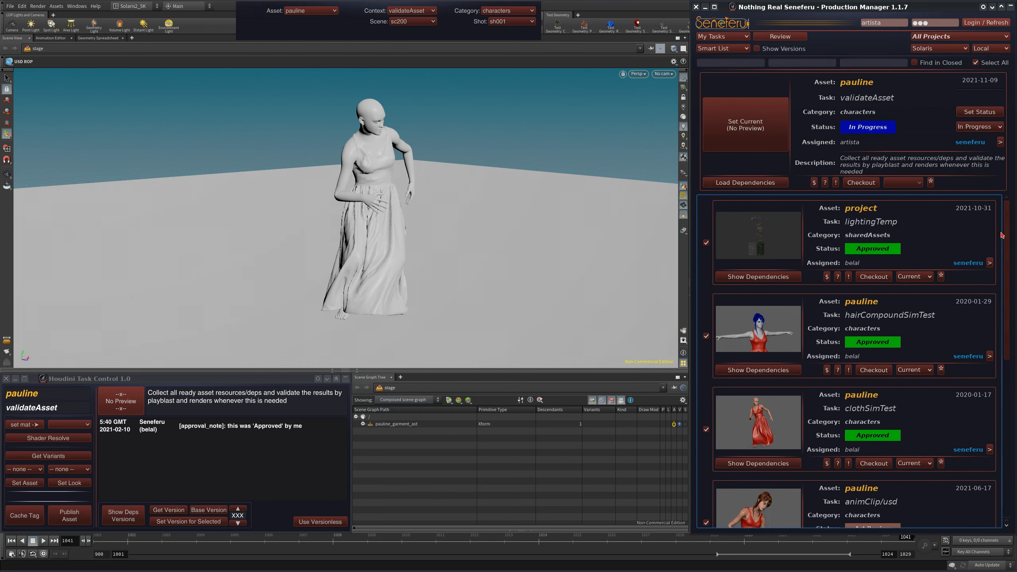
{"action": "scroll", "coordinate": [1007, 218], "scroll_direction": "down", "scroll_amount": 1}
{"action": "left_click_drag", "start_coordinate": [1007, 218], "coordinate": [1008, 232]}
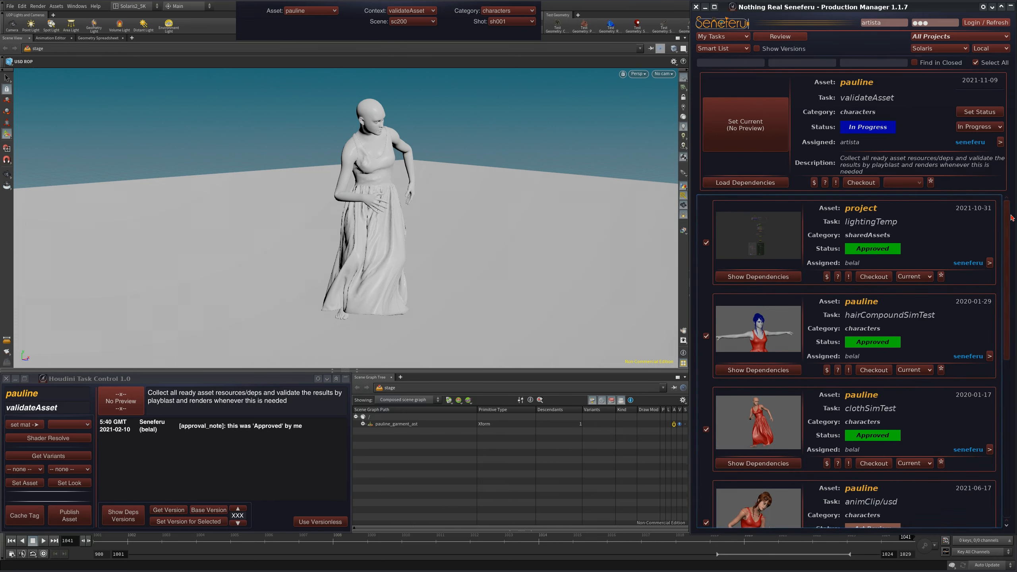
{"action": "scroll", "coordinate": [1008, 232], "scroll_direction": "up", "scroll_amount": 2}
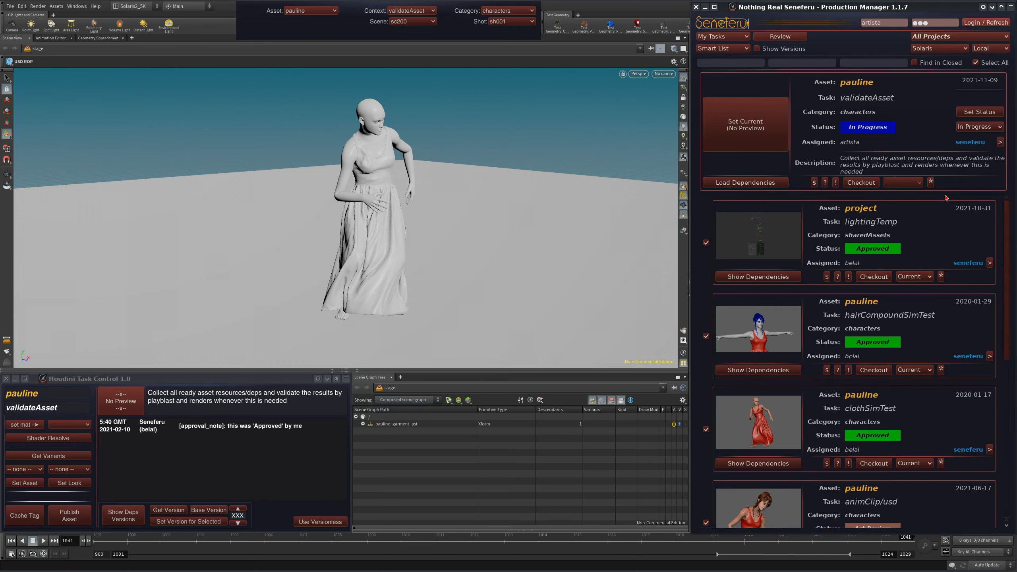